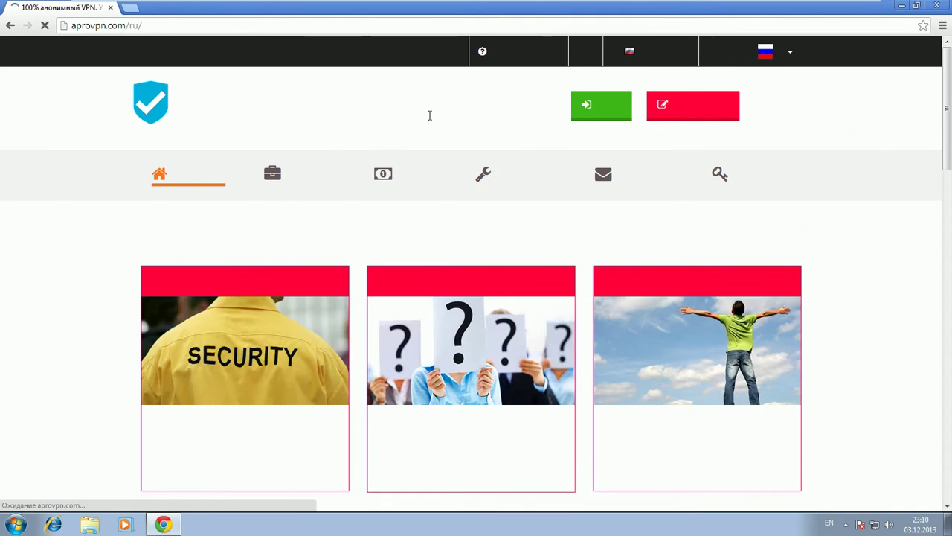
- Log in on the AProVPN website with the account e-mail and password
click(592, 113)
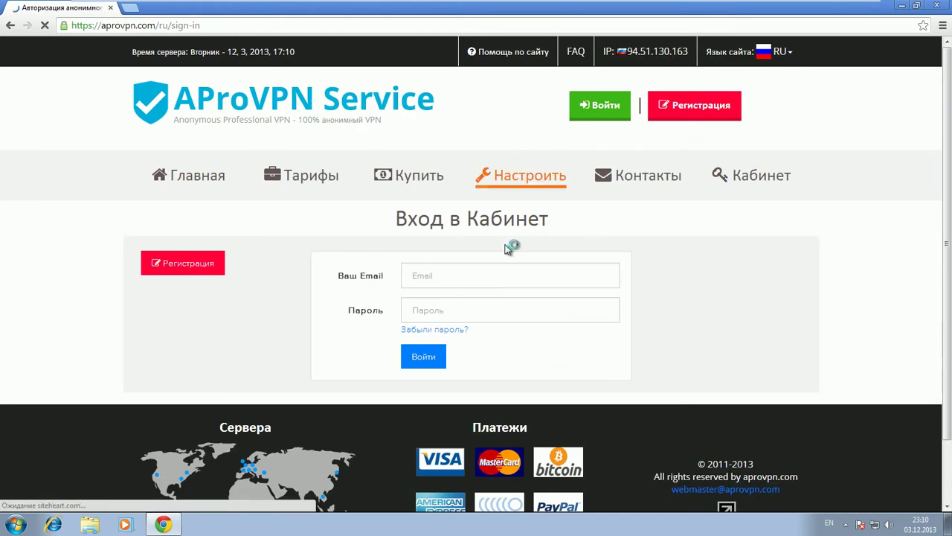
click(499, 273)
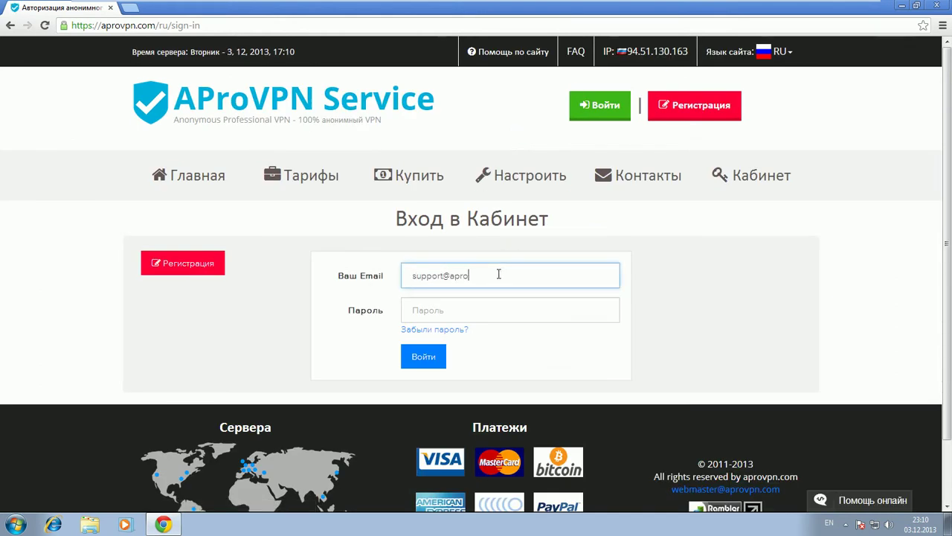
key(Tab)
text(•••••)
key(Return)
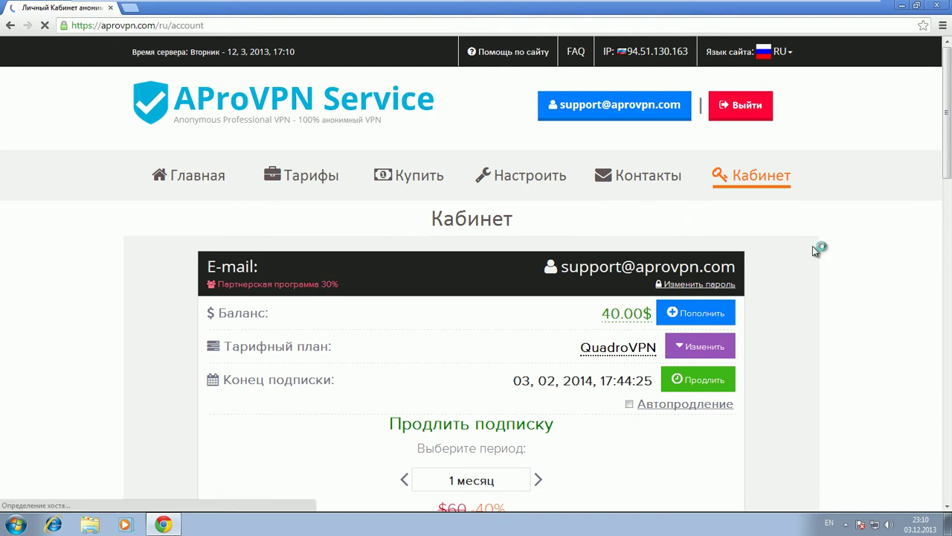
- Decline saving the password, then download the AProVPN Connector Windows installer setup_ru.exe
scroll(814, 249, down, 2)
scroll(814, 251, down, 4)
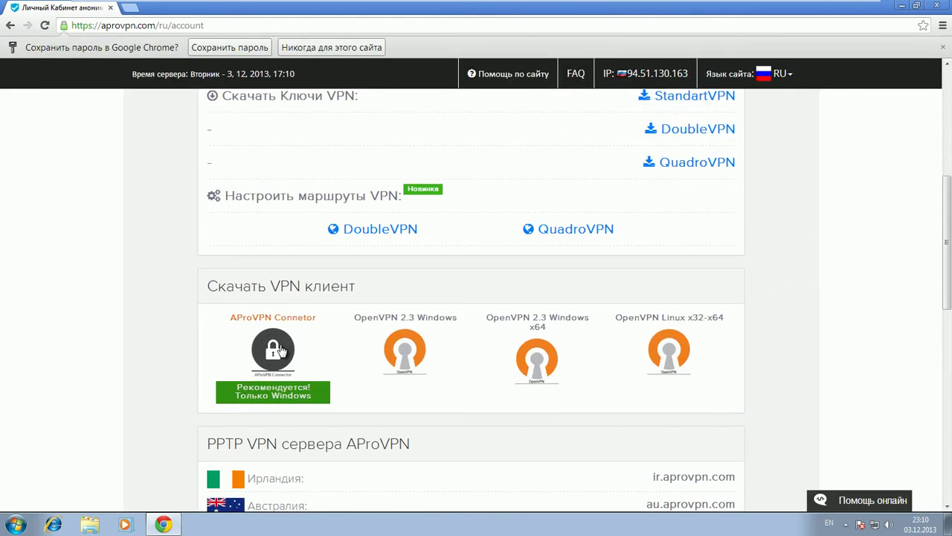
click(329, 48)
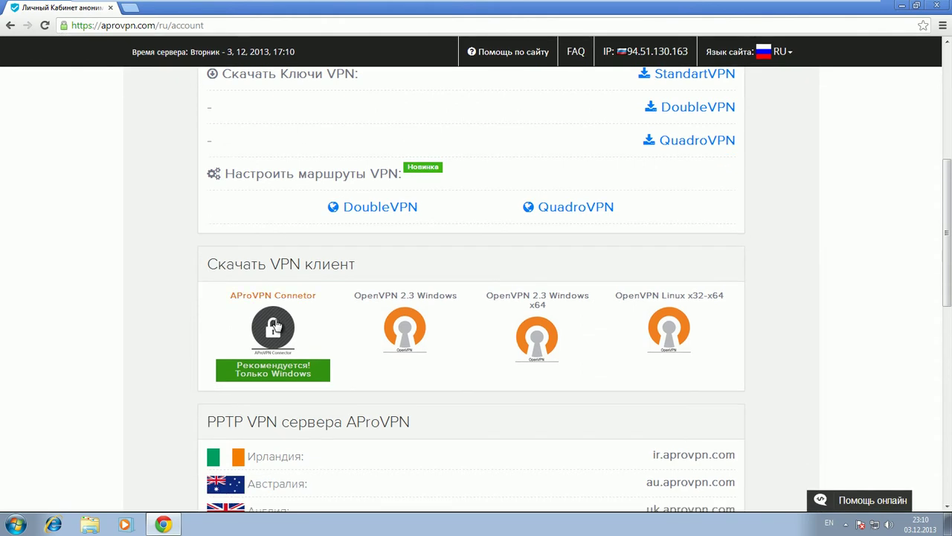
click(274, 326)
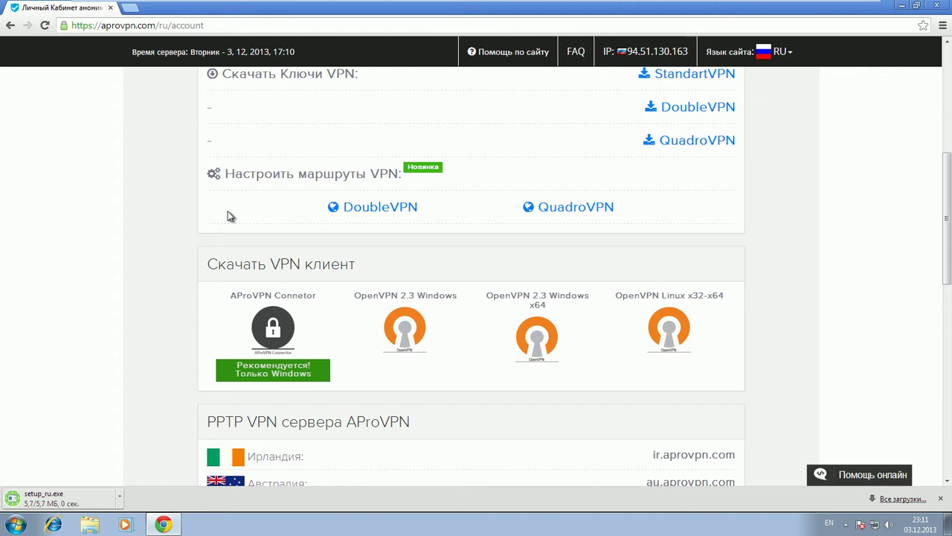
- Run setup_ru.exe with admin approval, accept the .NET licence and install .NET Framework 4
click(16, 498)
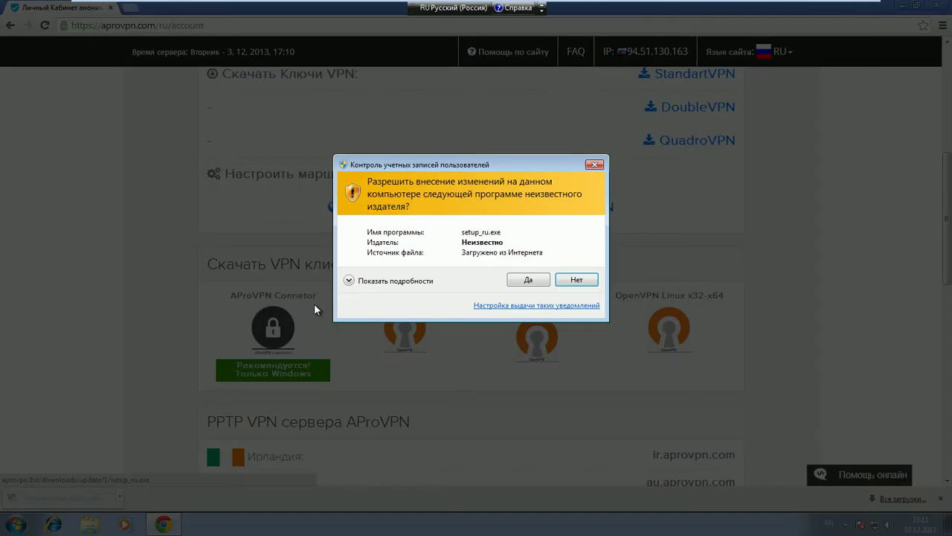
click(521, 284)
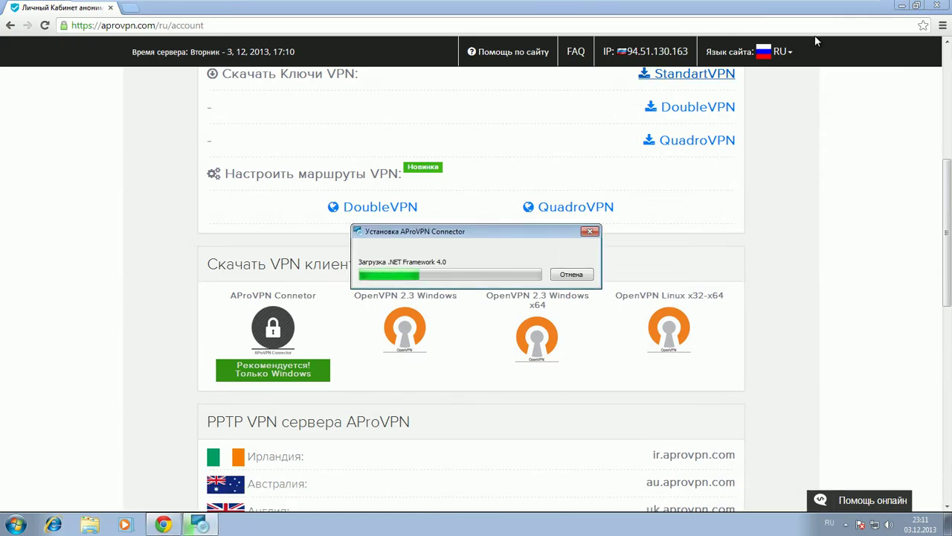
click(902, 6)
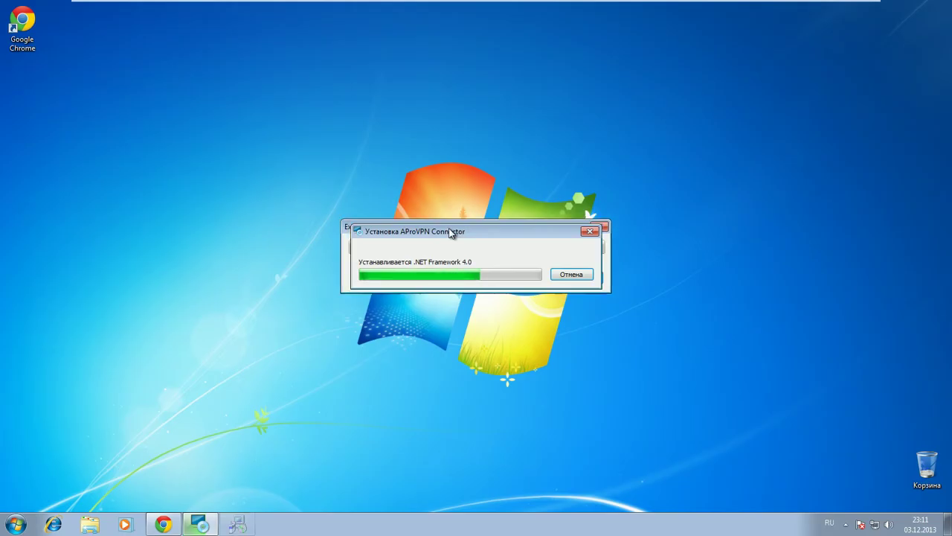
click(381, 236)
click(543, 392)
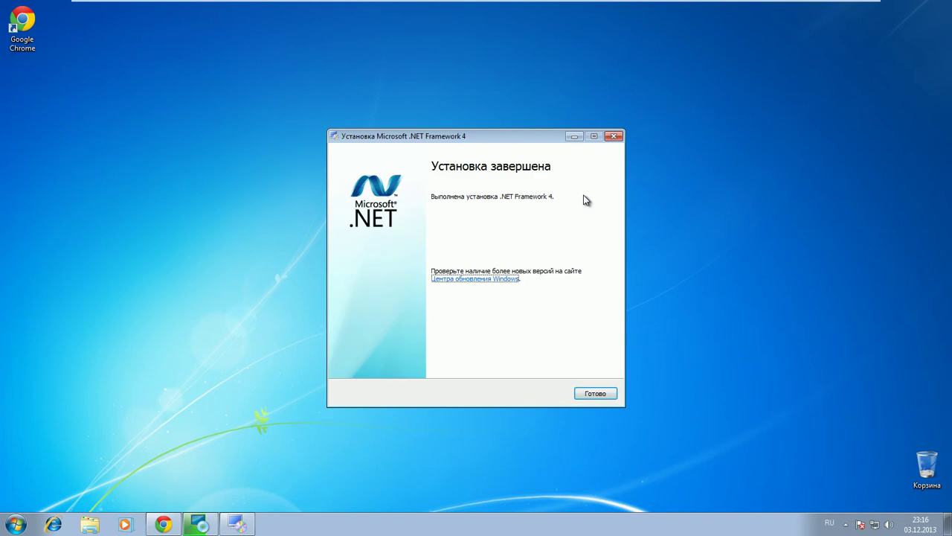
- Install AProVPN Connector in the default folder with its TAP driver, then launch it
click(581, 392)
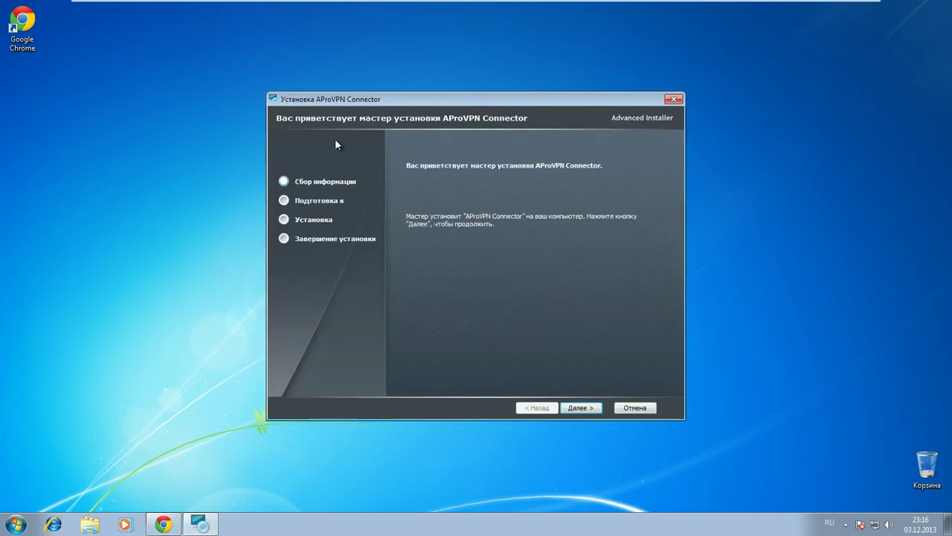
click(577, 407)
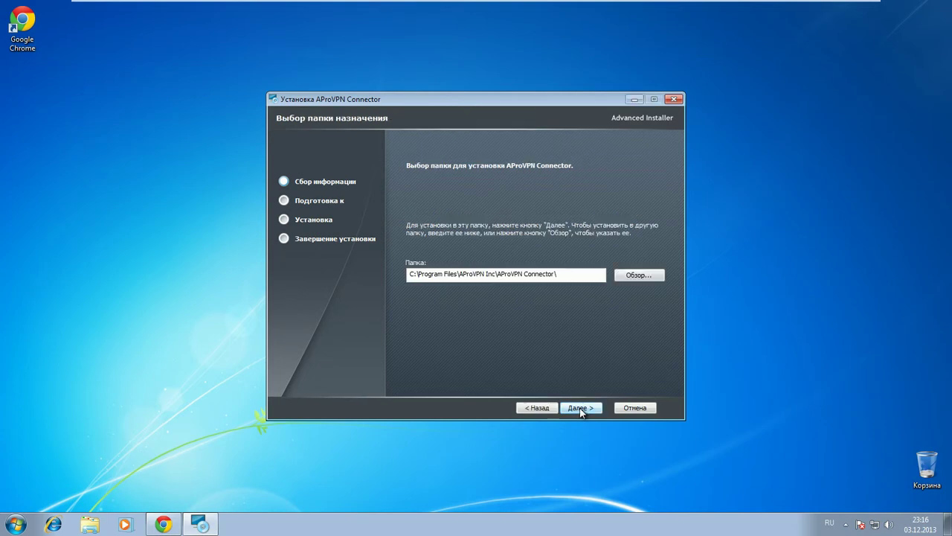
click(580, 408)
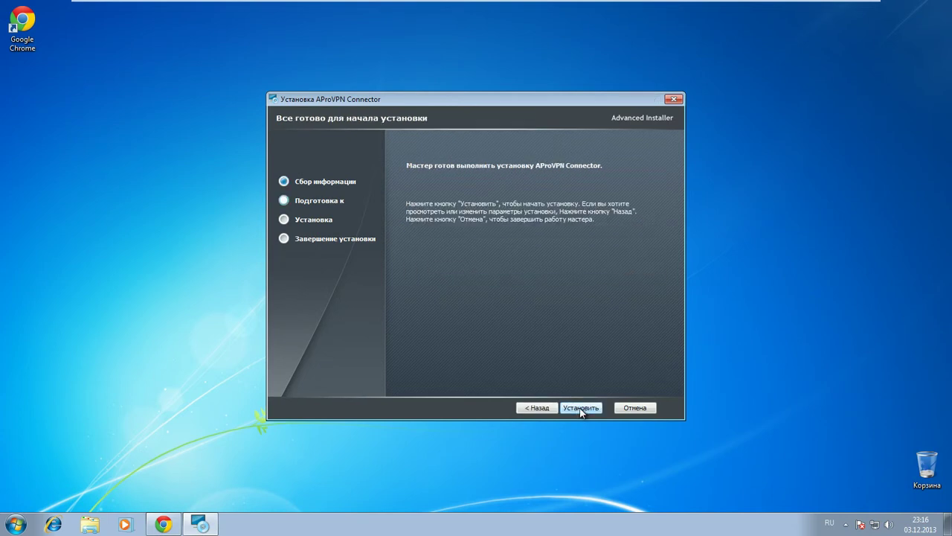
click(579, 408)
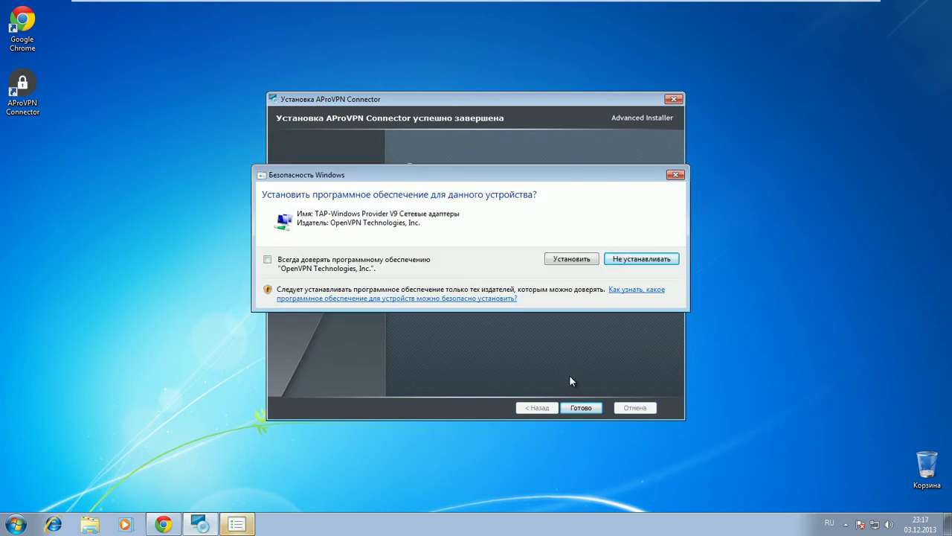
click(570, 259)
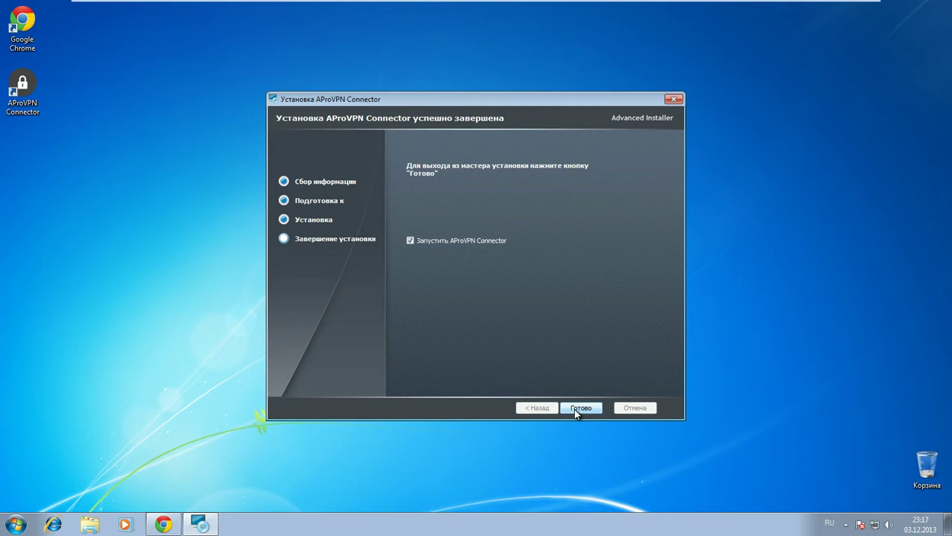
click(574, 409)
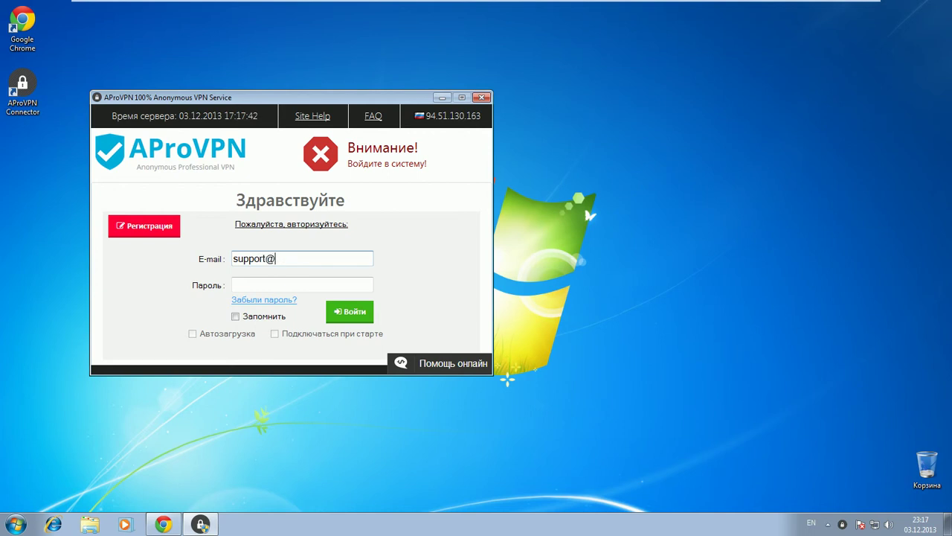
- Enter the account password, tick Запомнить, and sign in to AProVPN Connector
text(#####)
click(237, 316)
click(348, 312)
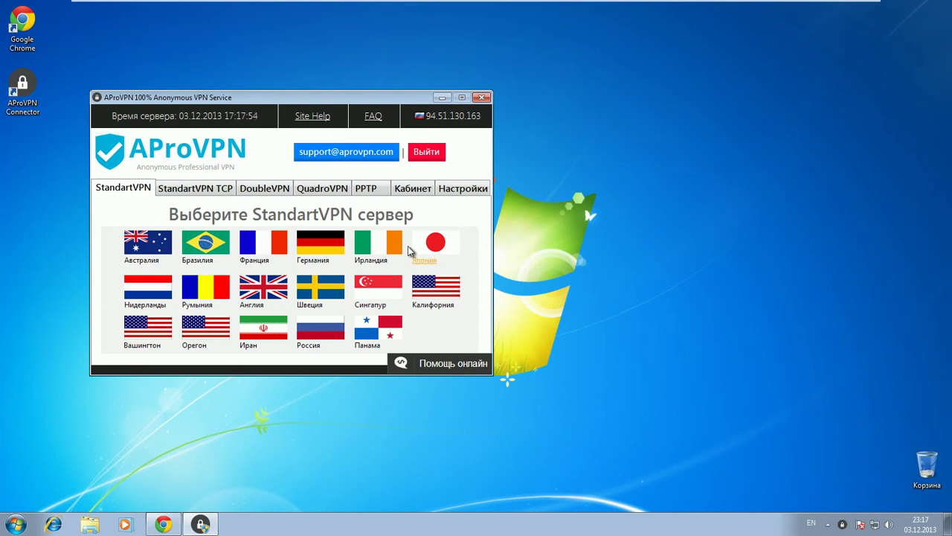
- Connect to the StandartVPN France server (IP 158.255.215.88) and return to the browser
click(267, 246)
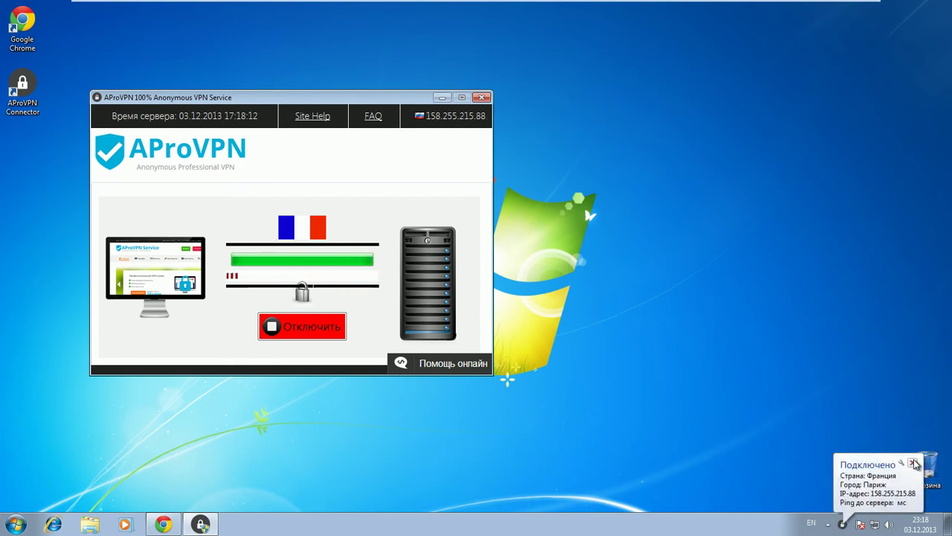
click(164, 524)
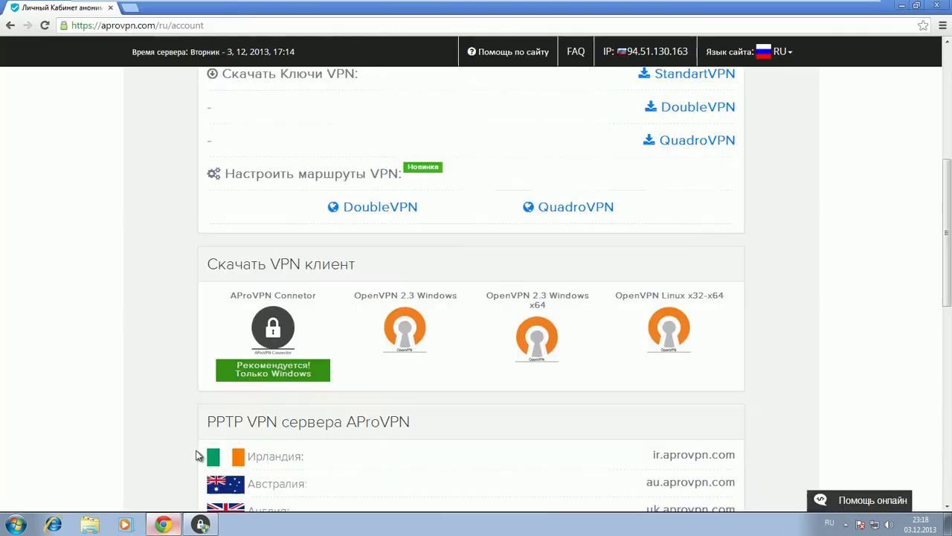
- Open 2ip.ru in a new browser tab
click(128, 10)
text(2)
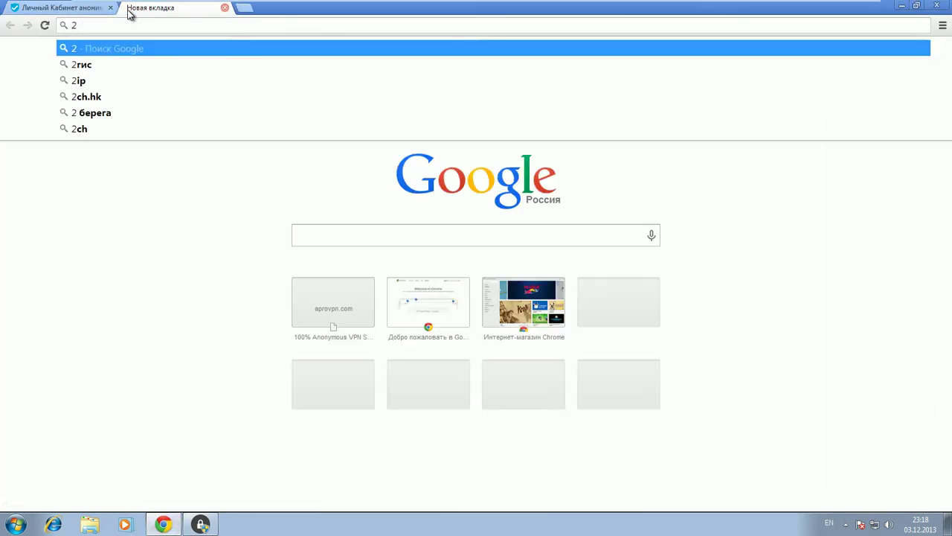
text(ip.ru)
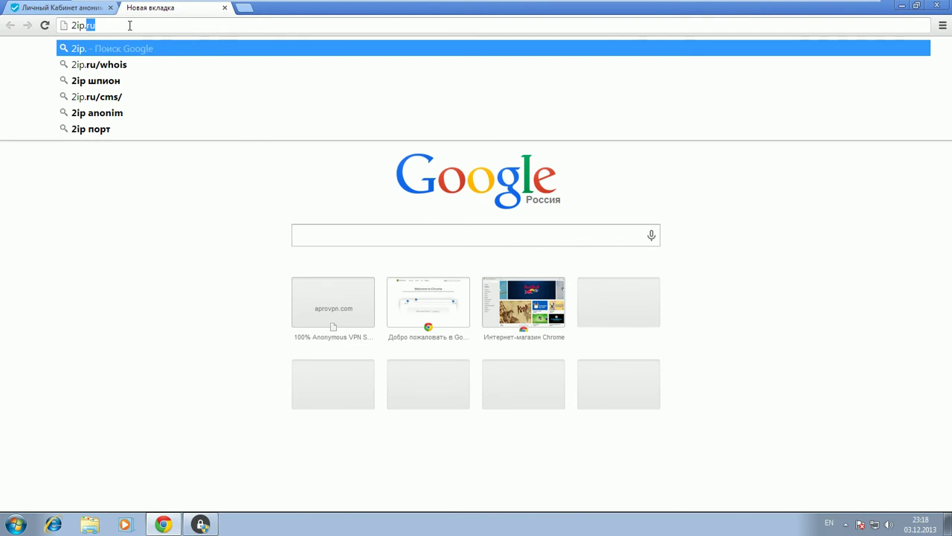
key(Return)
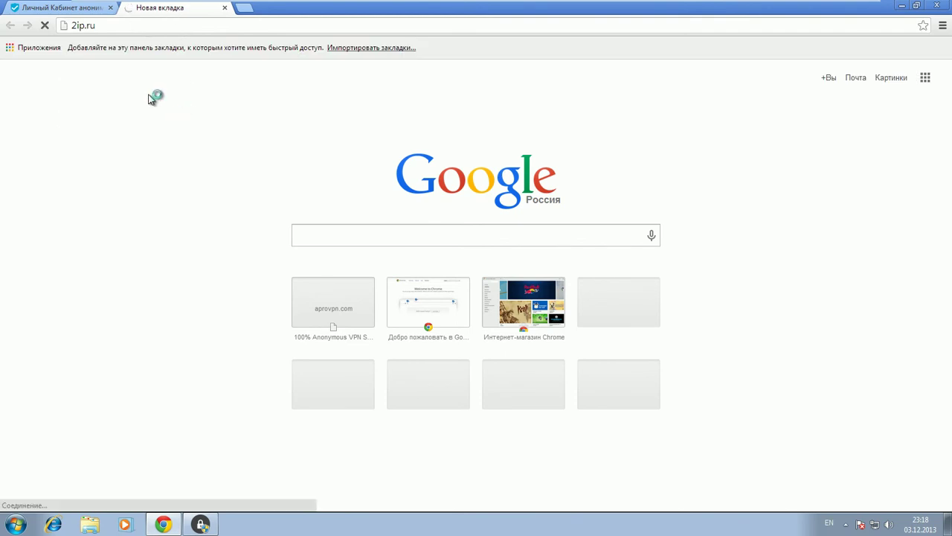
- Reload the account page, then confirm on 2ip.ru the IP 158.255.215.88 is in France
key(ctrl+Tab)
click(46, 26)
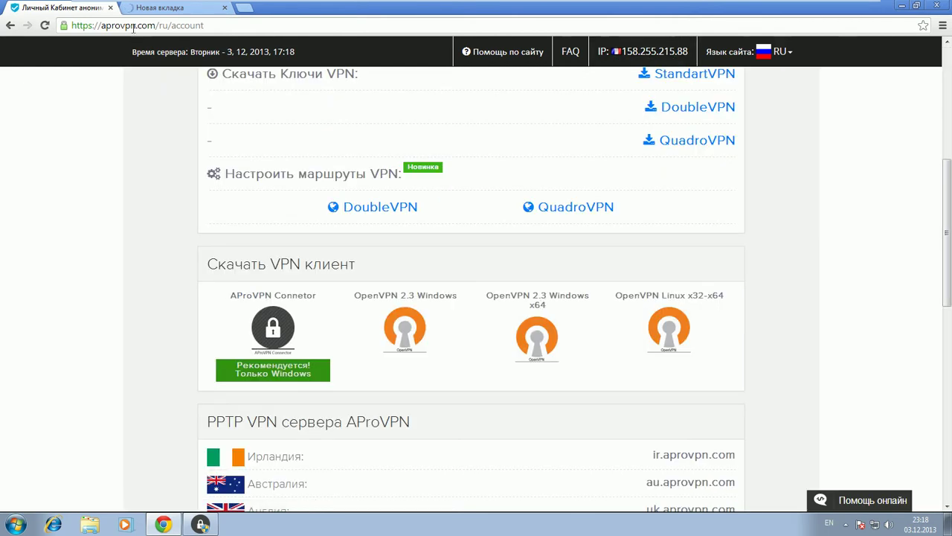
click(146, 9)
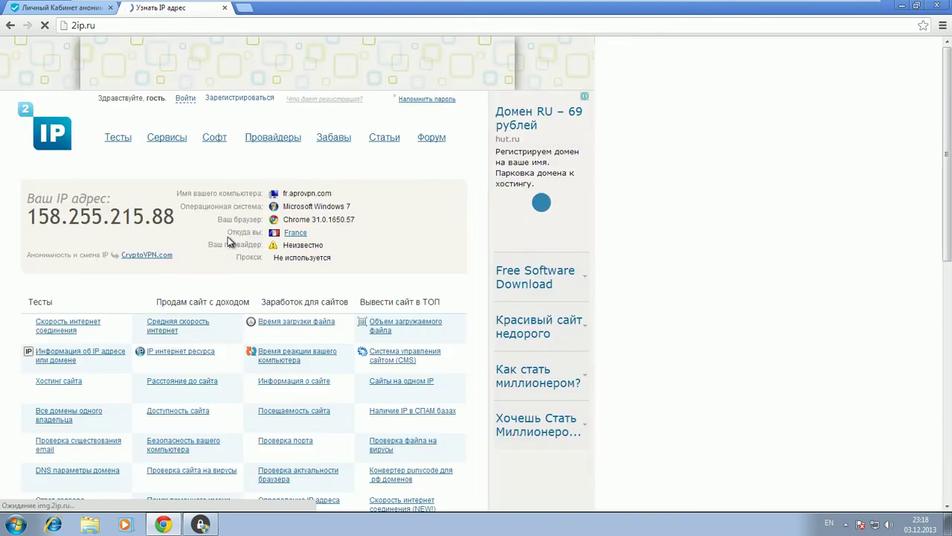
drag(250, 235, 331, 236)
click(335, 239)
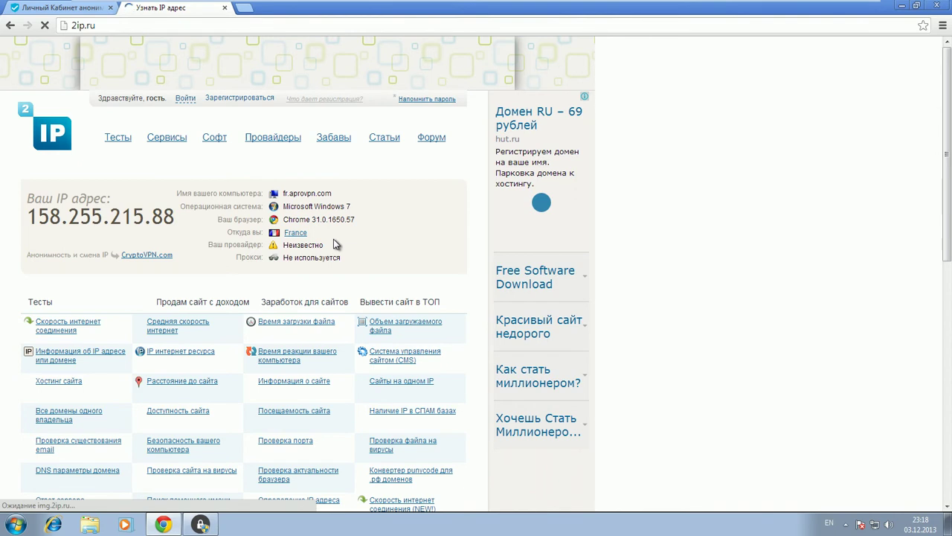
- Disconnect from the France server and reload the browser page
click(199, 524)
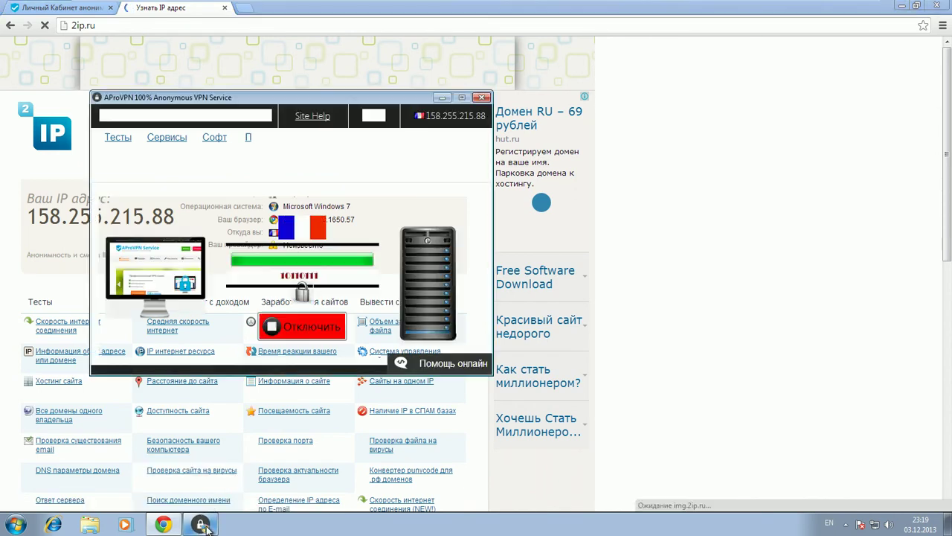
click(304, 335)
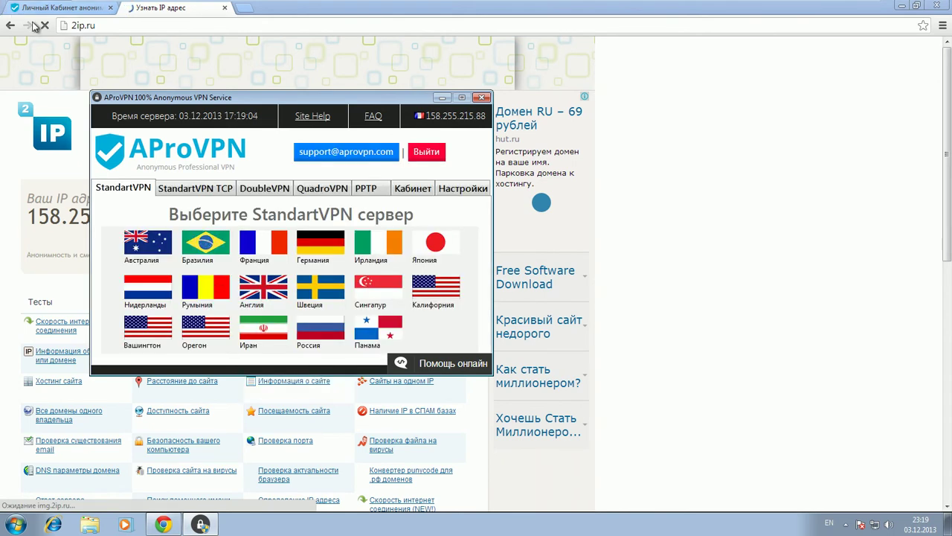
click(45, 25)
- Connect DoubleVPN with England incoming and Germany outgoing, then dismiss the connected notice
click(202, 525)
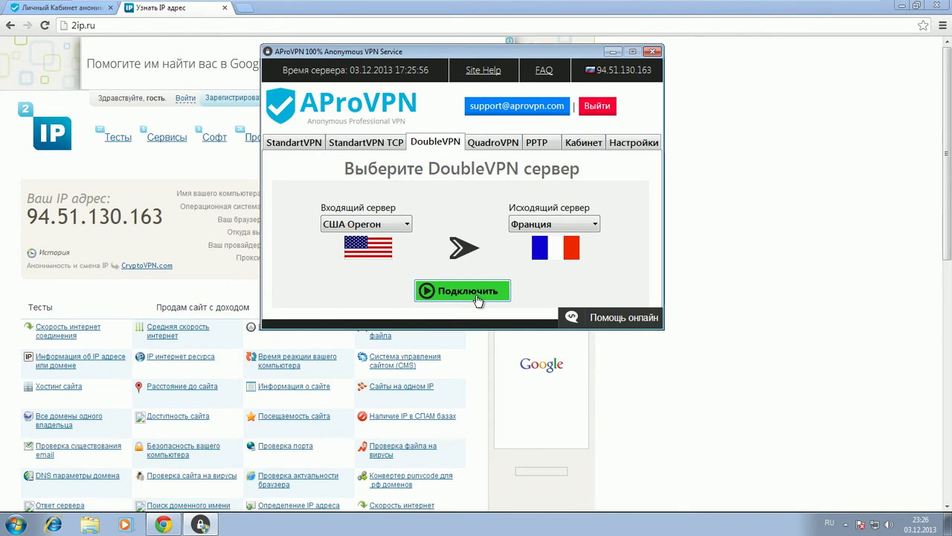
click(386, 224)
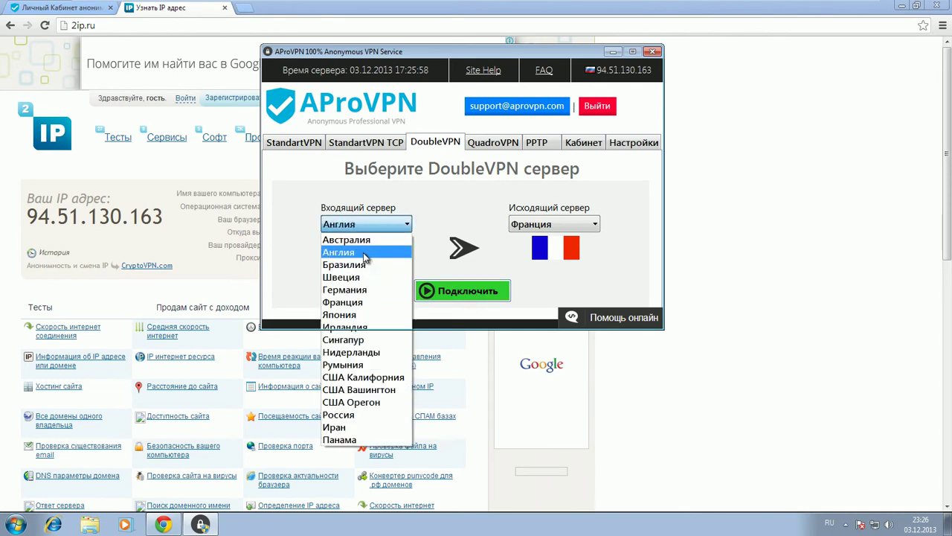
click(342, 248)
click(529, 226)
click(552, 289)
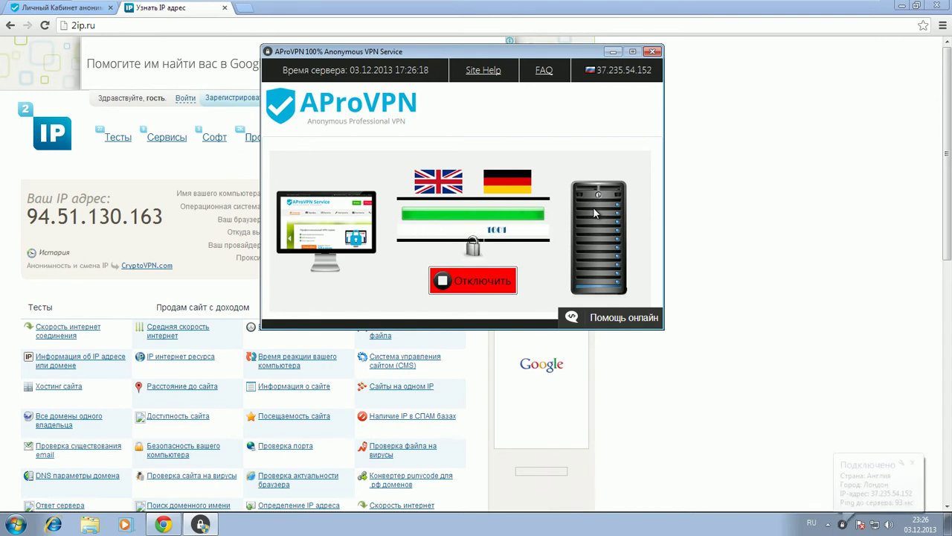
click(916, 463)
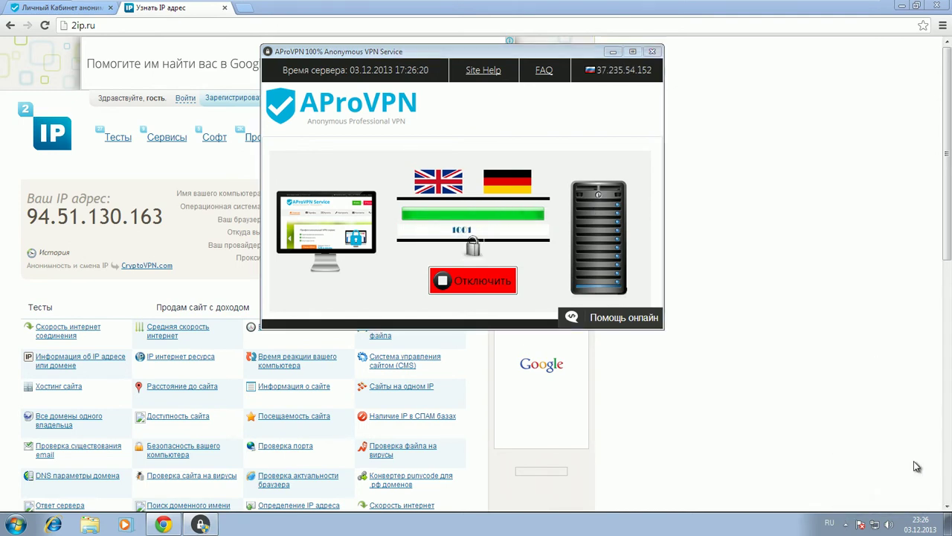
- Reload the 2ip.ru and account pages to refresh the reported IP
click(146, 15)
click(45, 25)
click(52, 13)
click(44, 26)
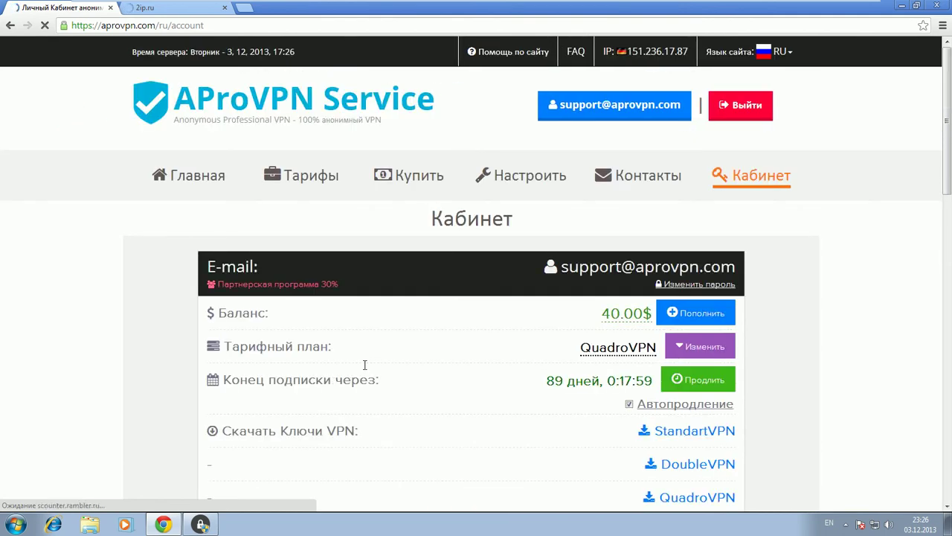
scroll(372, 186, down, 5)
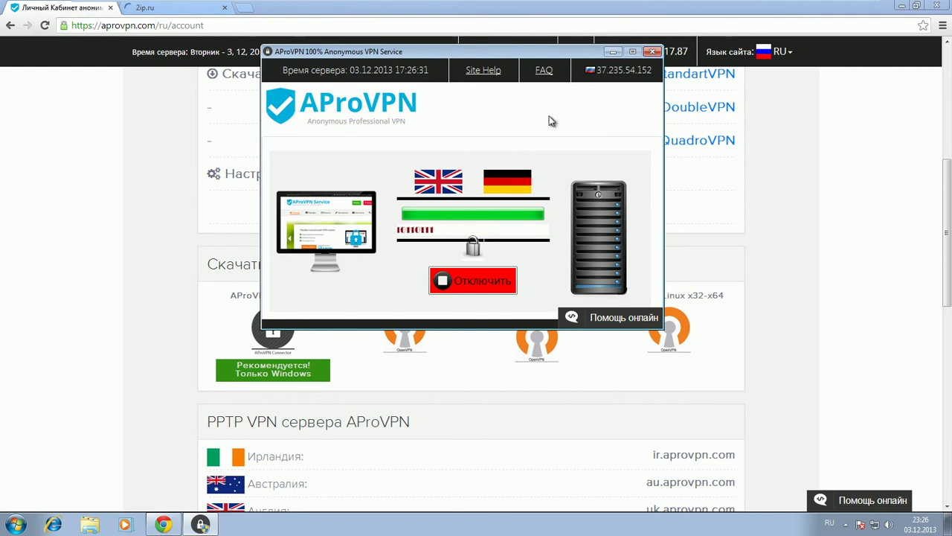
drag(521, 51, 542, 94)
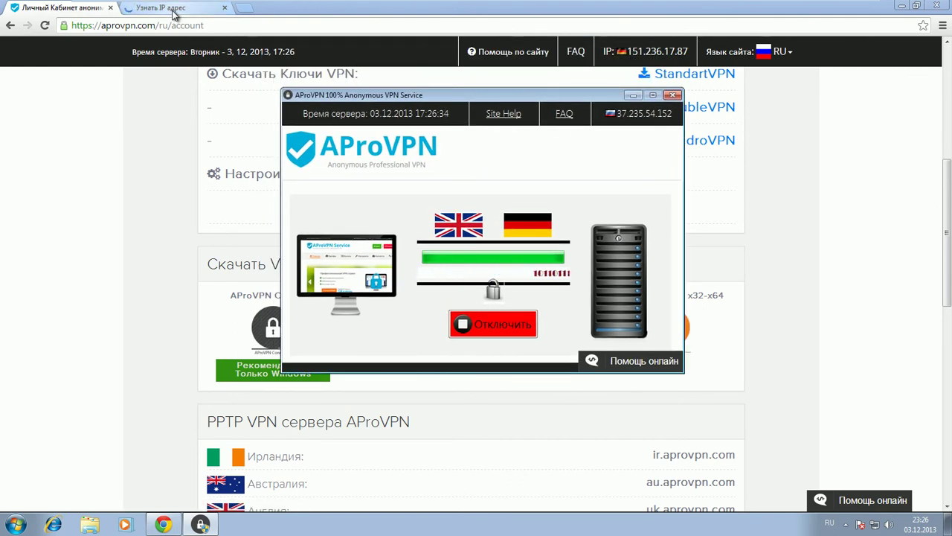
click(633, 95)
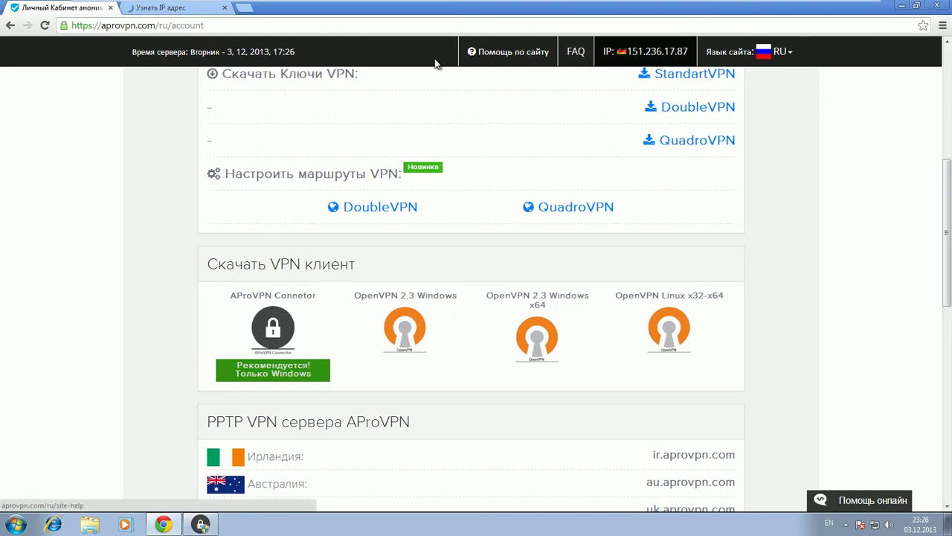
- Confirm 2ip.ru shows 151.236.17.87 in Germany, then bring AProVPN Connector forward
click(181, 11)
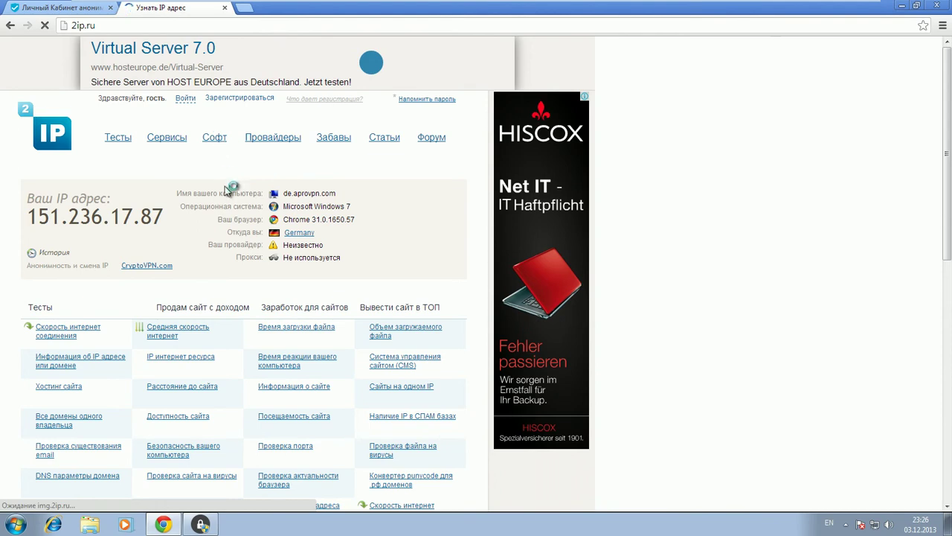
drag(256, 232, 321, 231)
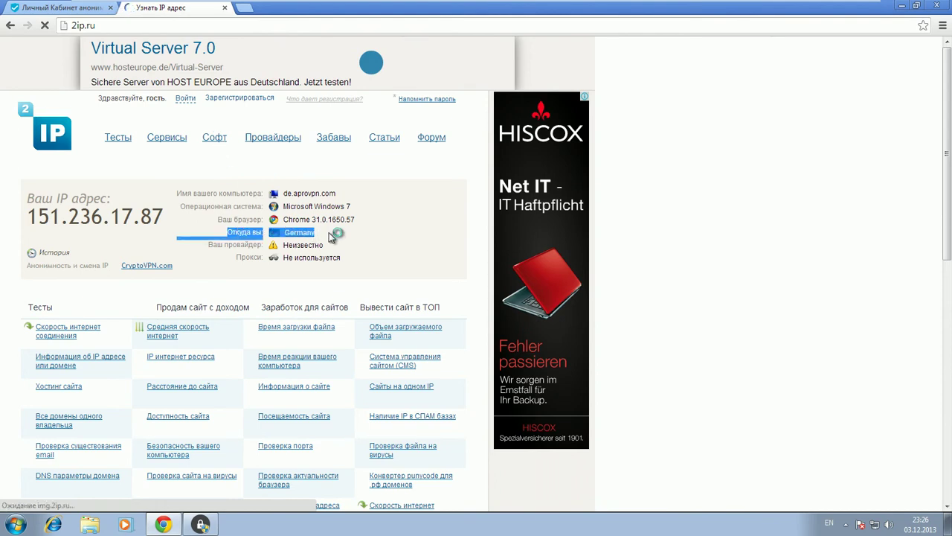
click(332, 237)
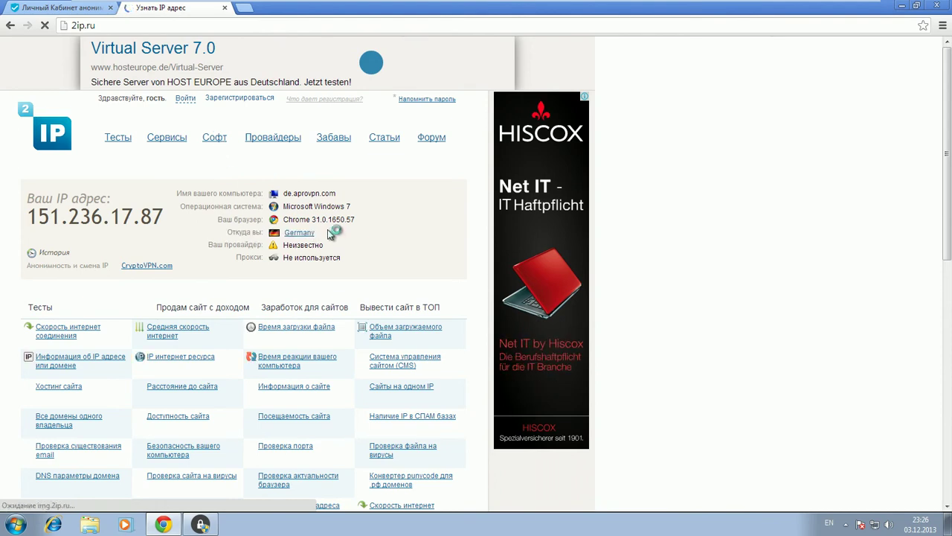
click(200, 525)
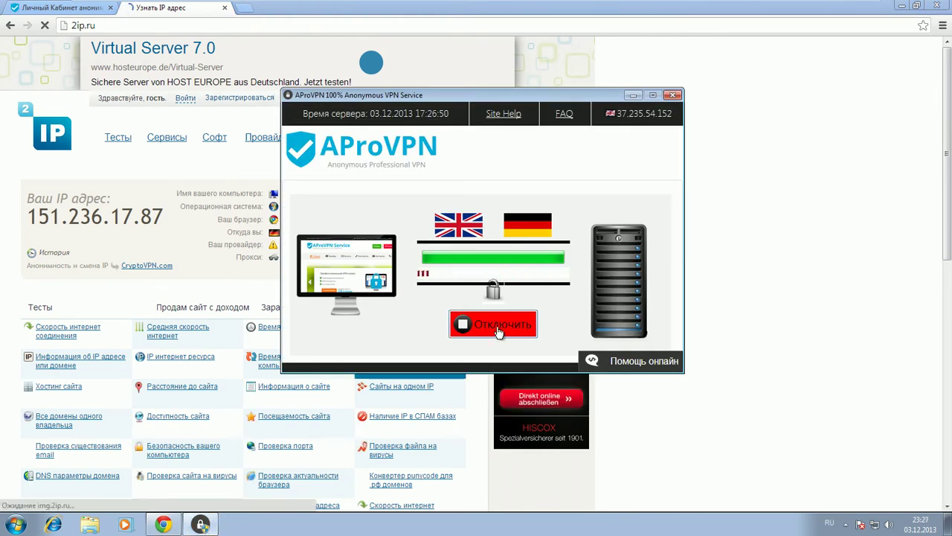
- Disconnect, then connect a QuadroVPN chain of Россия, Румыния, Франция and Нидерланды
click(498, 327)
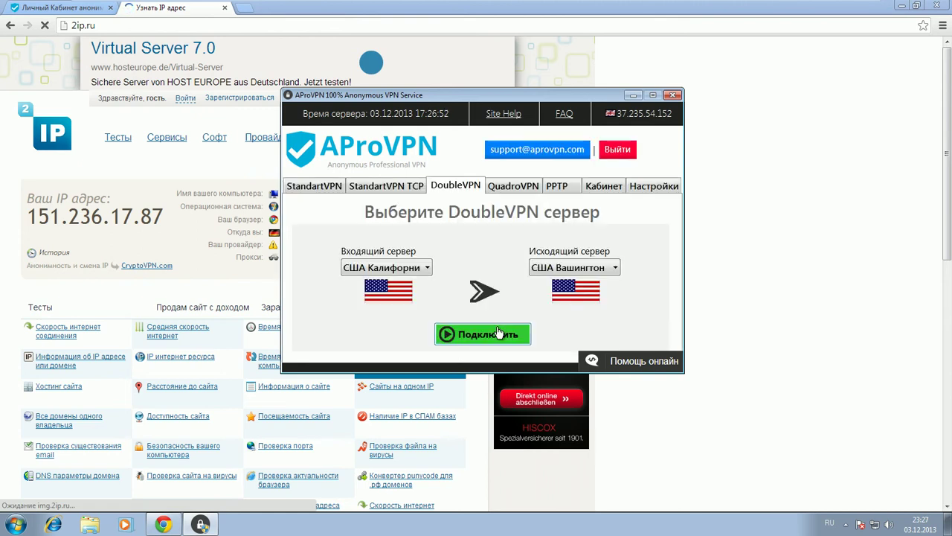
click(489, 191)
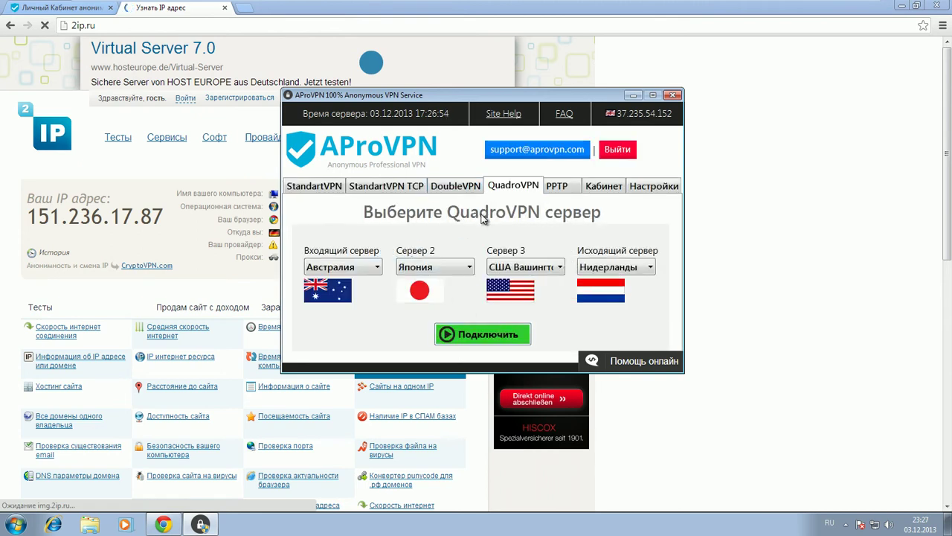
click(359, 269)
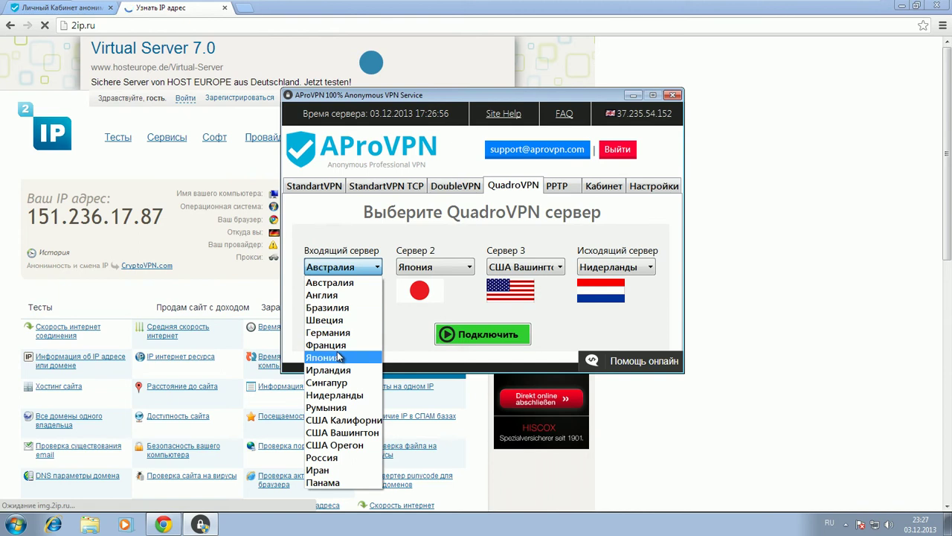
click(329, 461)
click(405, 267)
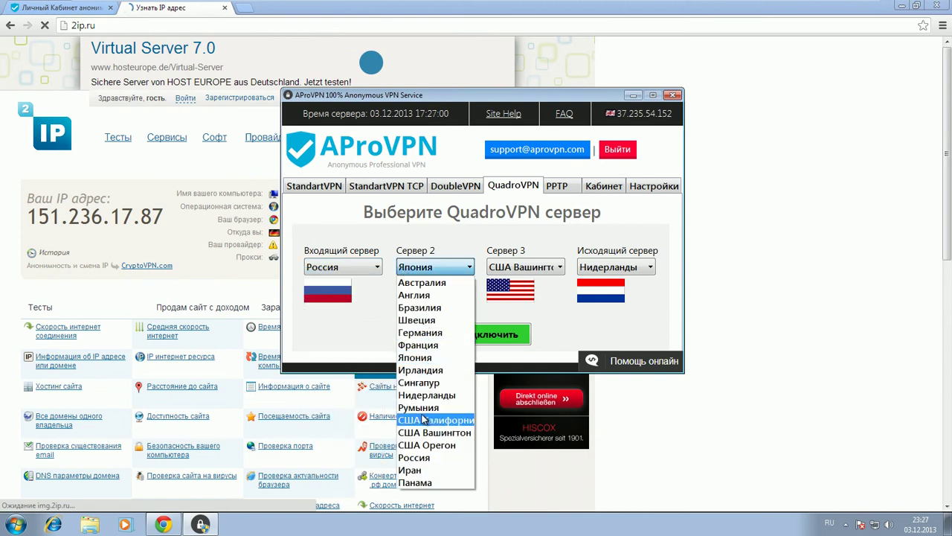
click(419, 407)
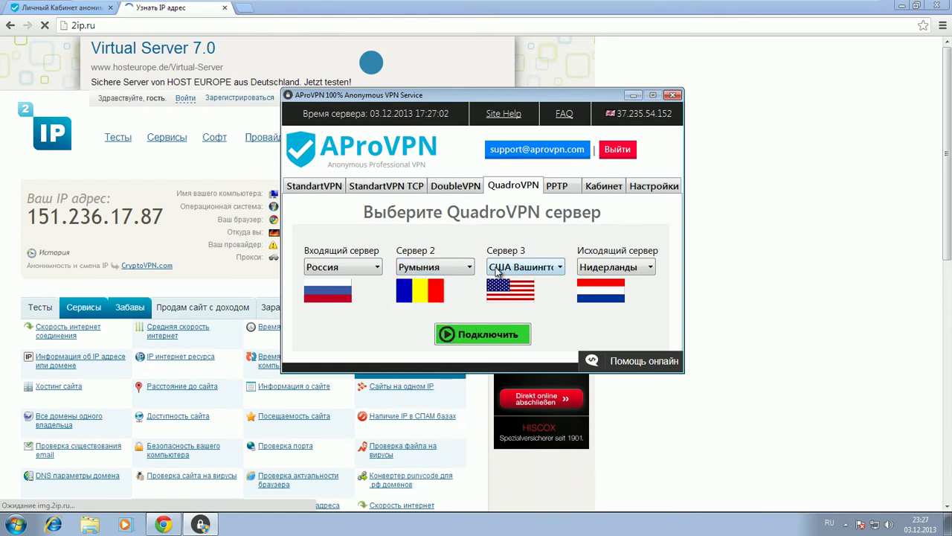
click(523, 267)
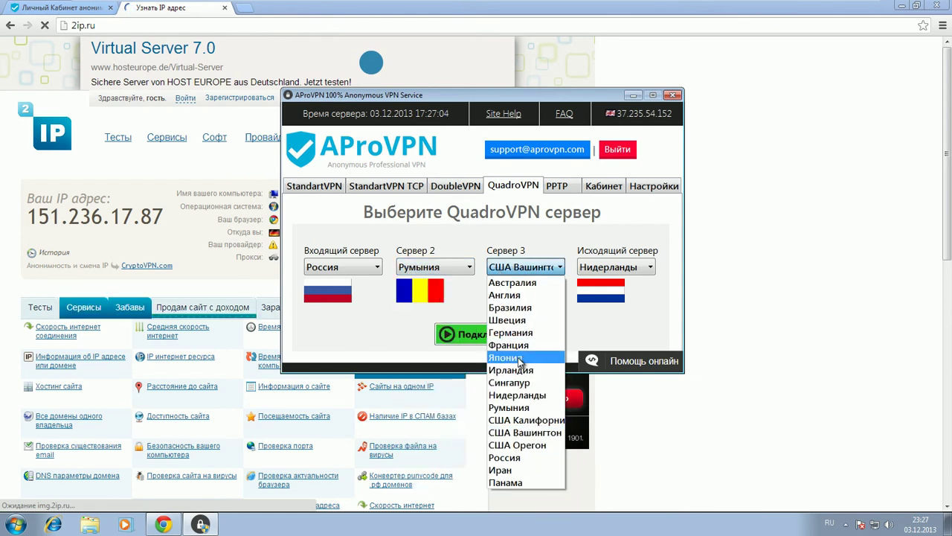
click(508, 345)
click(642, 270)
click(629, 432)
click(504, 334)
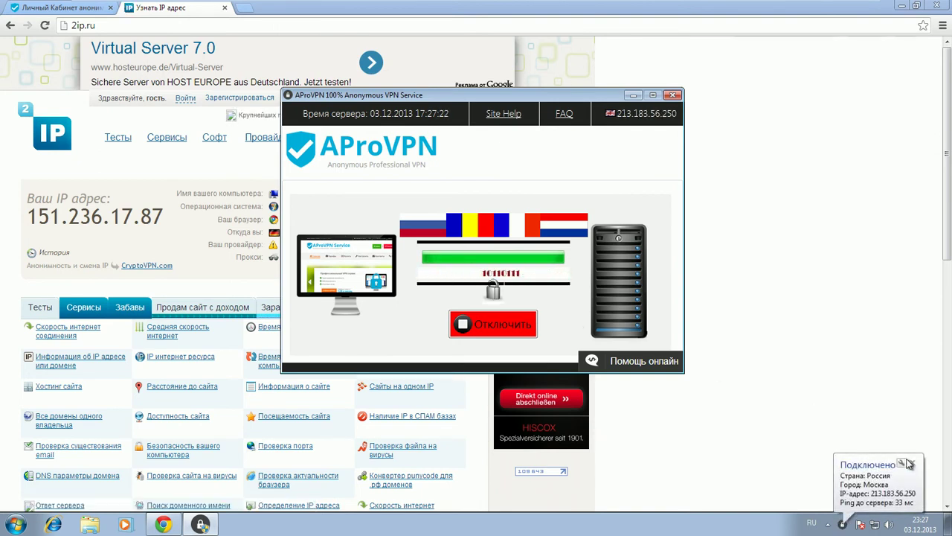
- Dismiss the connection notice and reload both the VPN account page and the 2ip.ru page
click(767, 259)
click(77, 10)
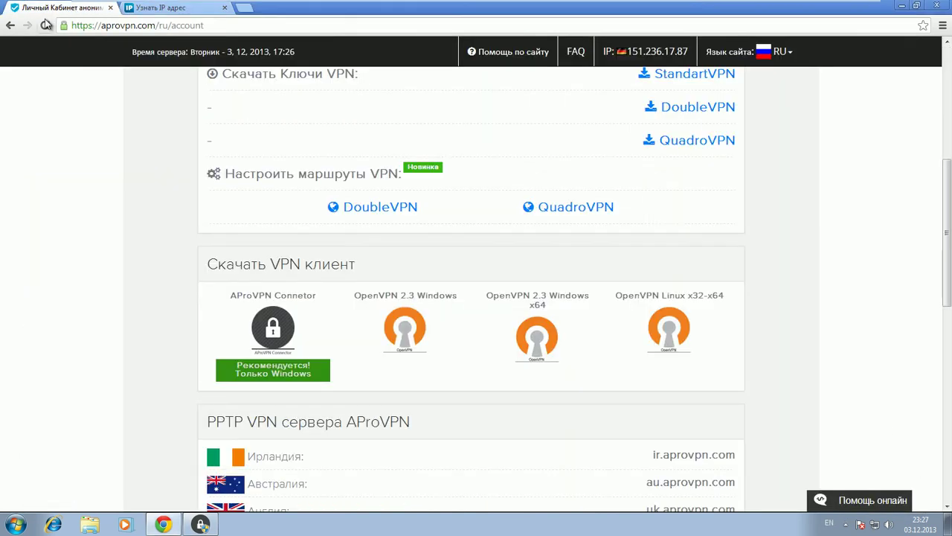
key(F5)
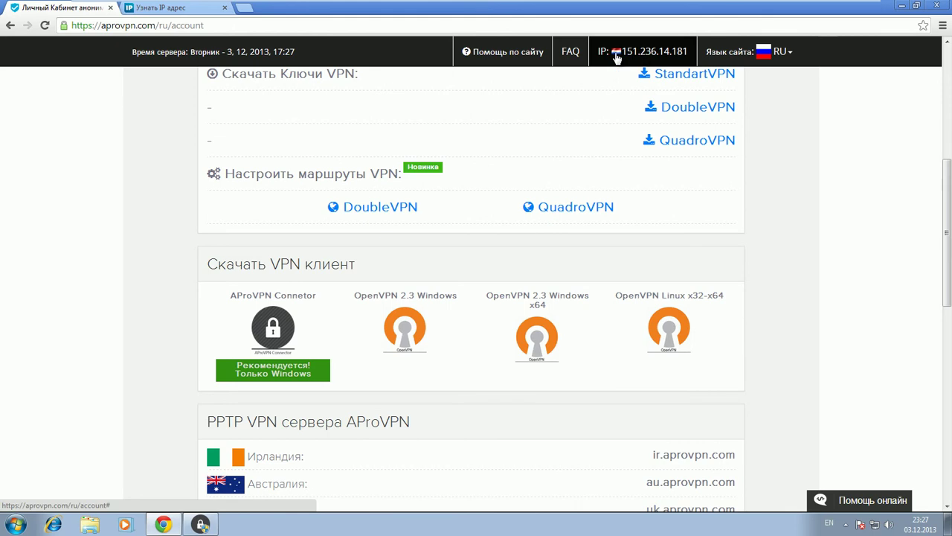
click(160, 7)
click(43, 27)
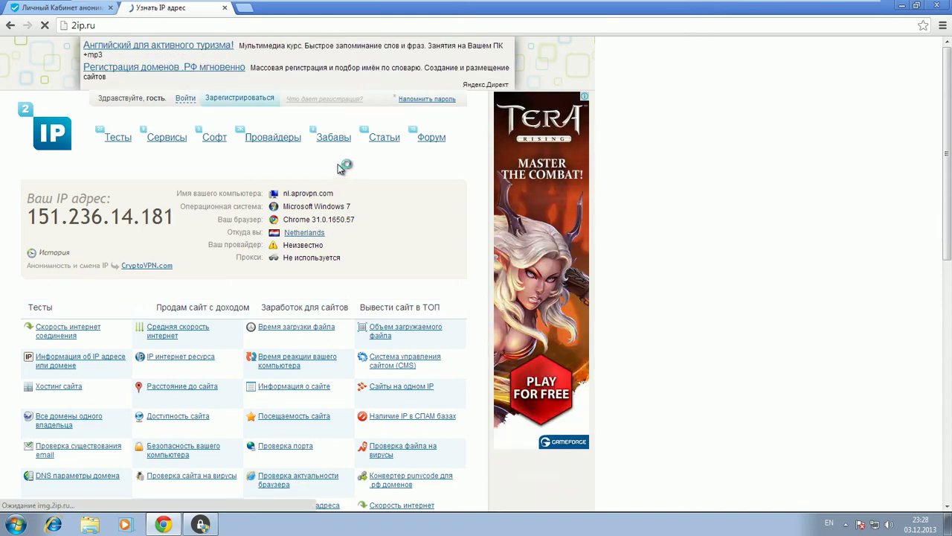
- Highlight the Netherlands location line on 2ip.ru, then disconnect the QuadroVPN chain in the client
drag(229, 235, 341, 235)
click(340, 235)
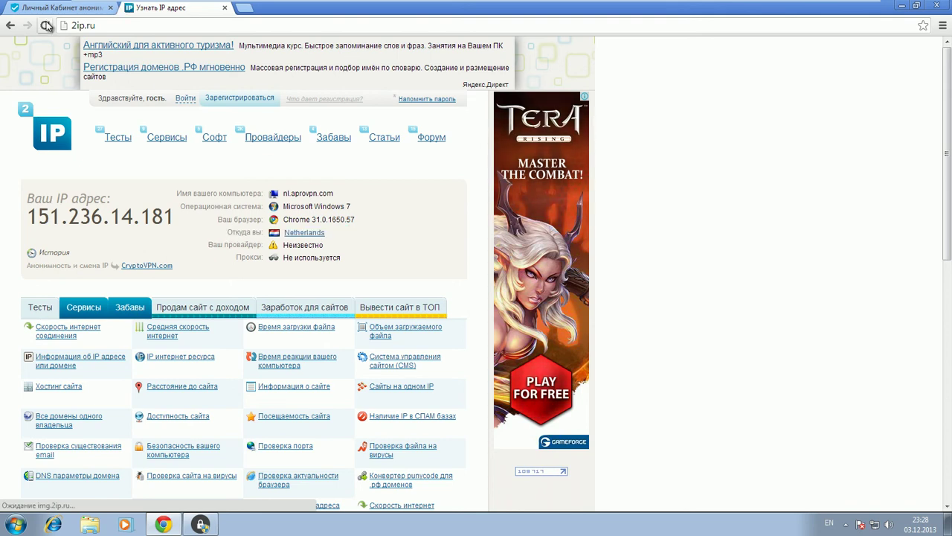
click(200, 524)
click(498, 328)
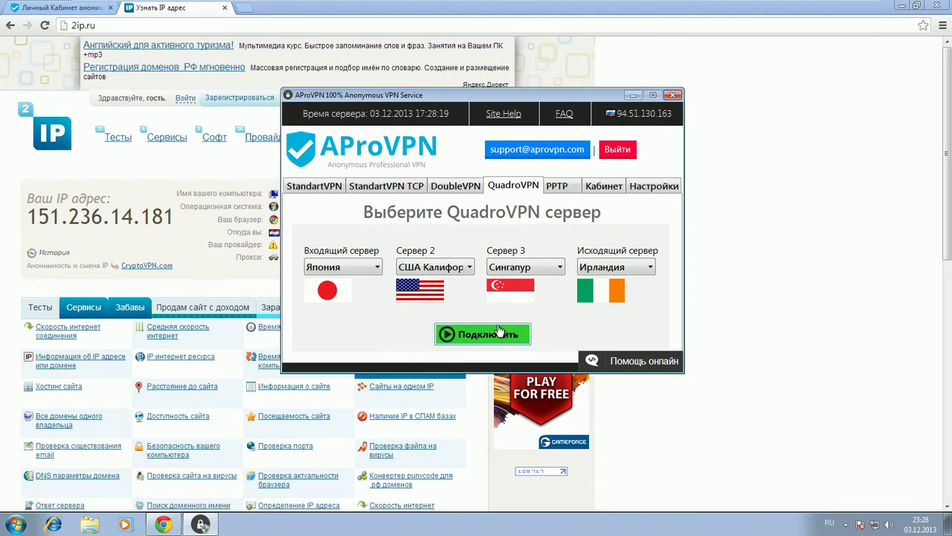
- Connect to the Germany (Германия) server from the PPTP server list
click(563, 188)
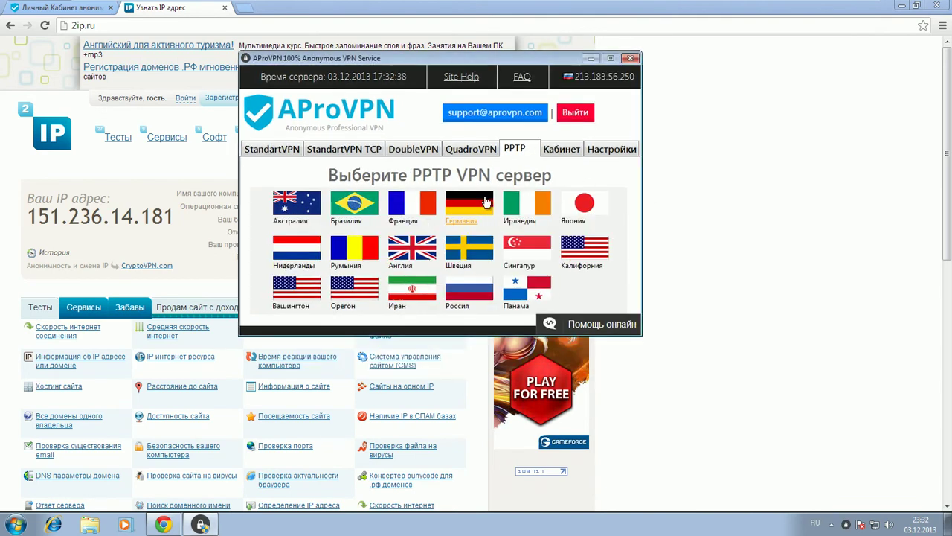
click(486, 200)
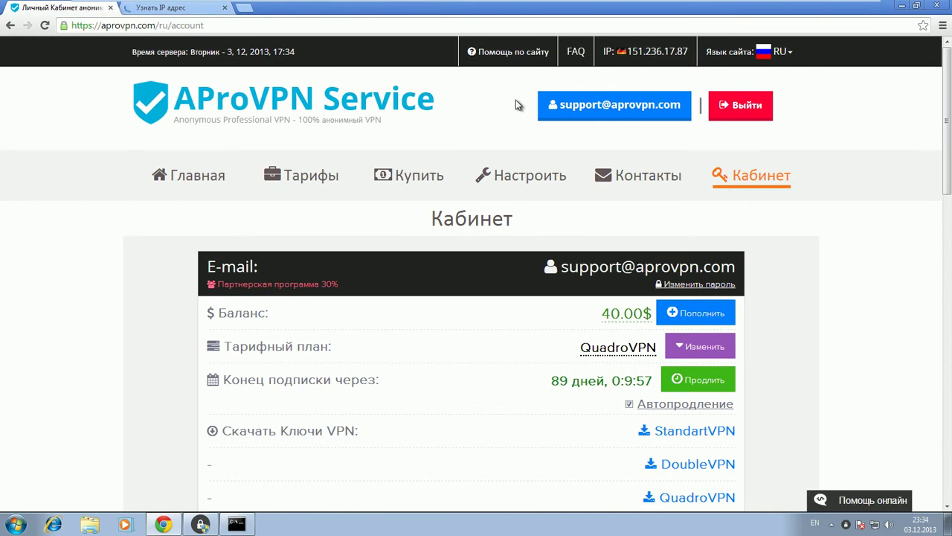
- Check that 2ip.ru shows 151.236.17.87 from Germany, then reopen the account page and the VPN client
click(166, 8)
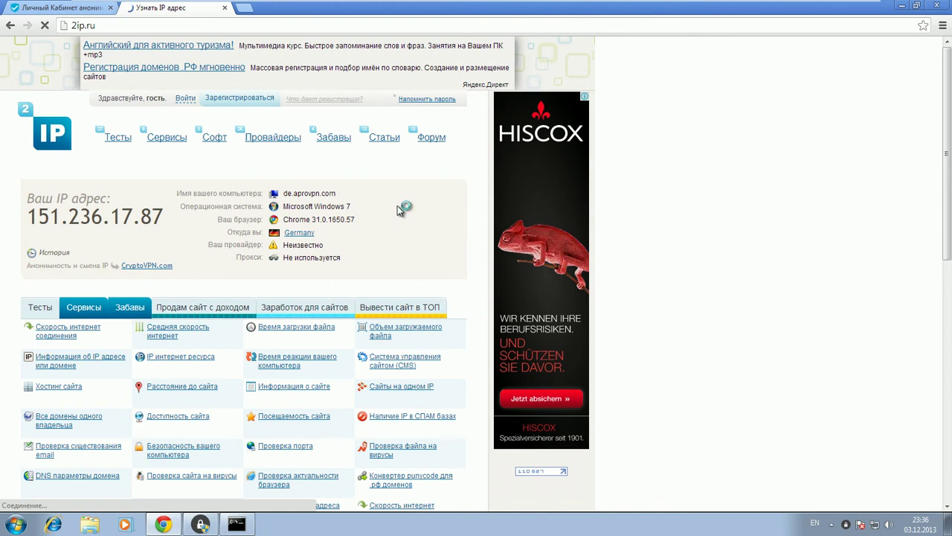
drag(241, 233, 338, 238)
click(261, 183)
click(59, 9)
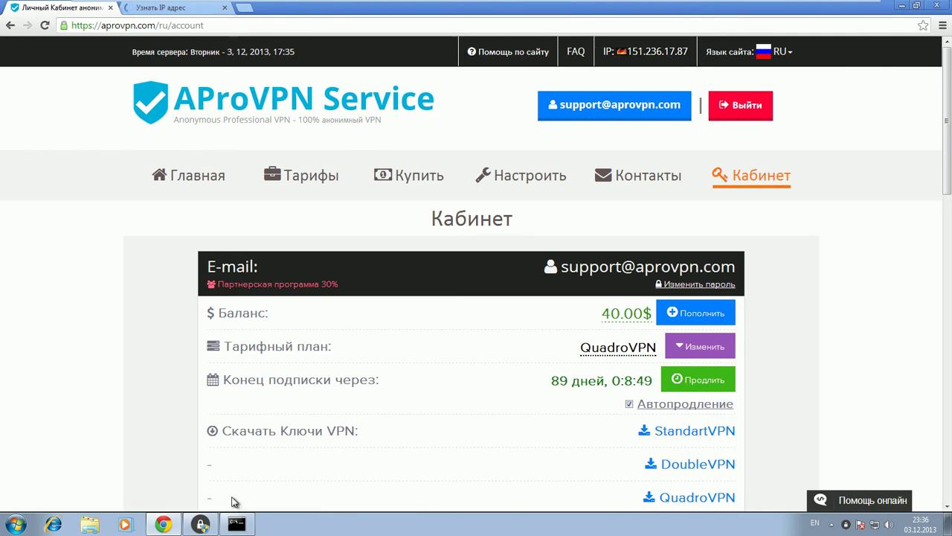
click(201, 525)
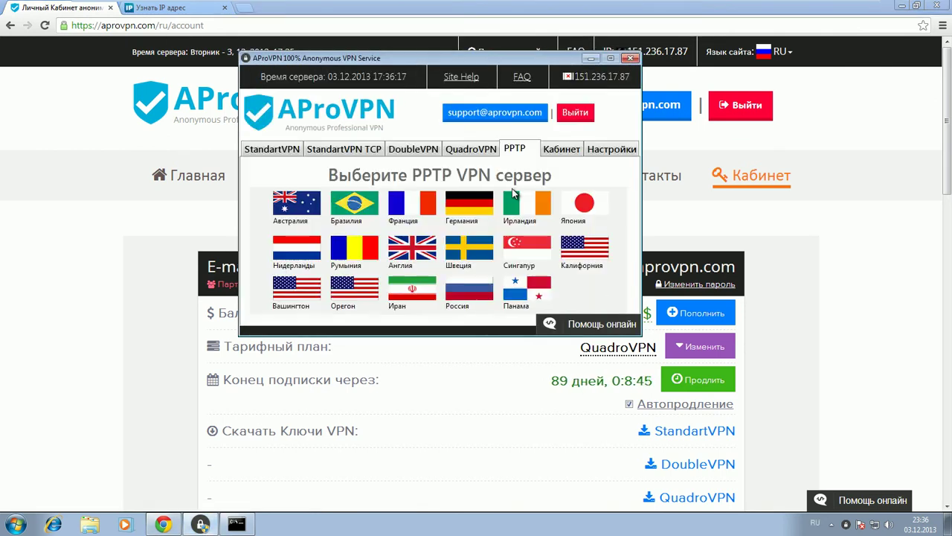
- Buy two extra '1 День' periods on the Кабинет tab, reaching 91 days and a 36.00$ balance
click(563, 151)
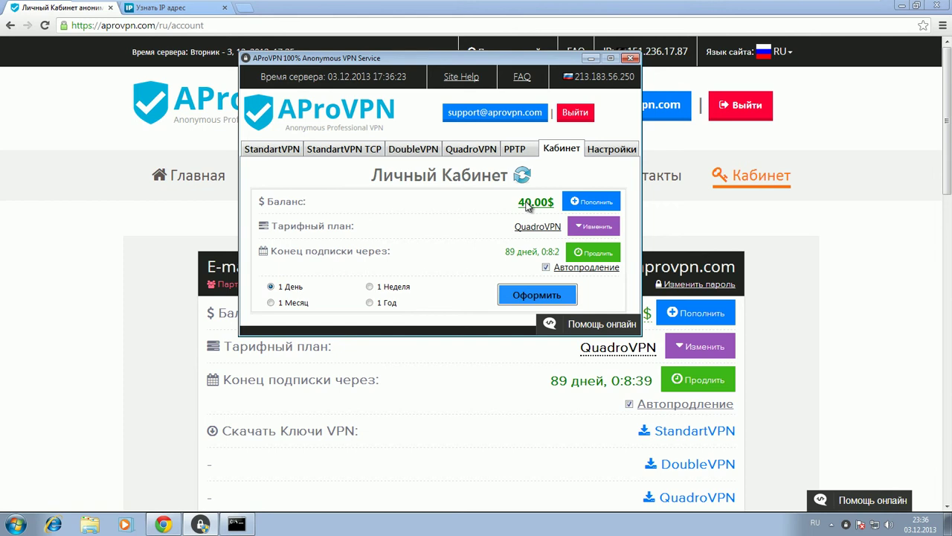
click(536, 295)
click(558, 151)
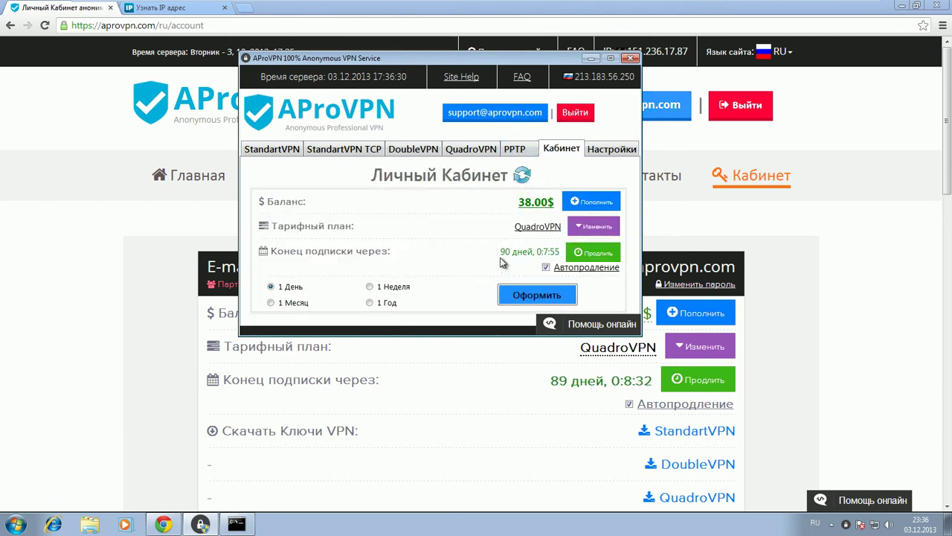
click(529, 297)
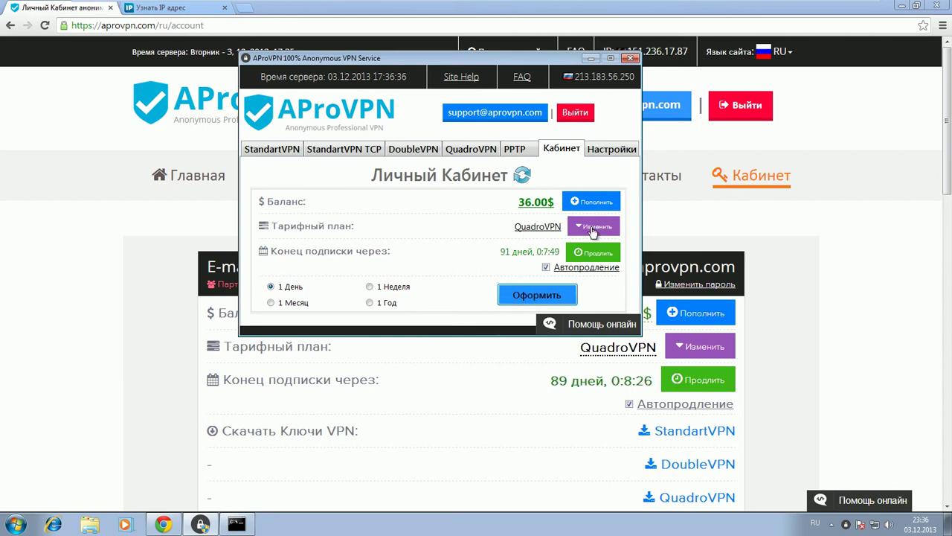
- In Настройки, set the client to connect at startup to the DoubleVPN Англия server
click(599, 151)
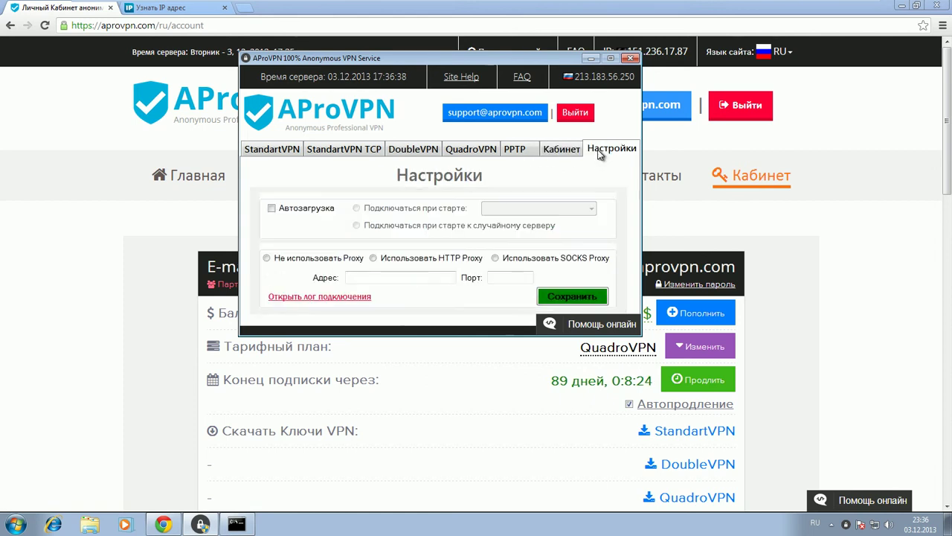
click(356, 208)
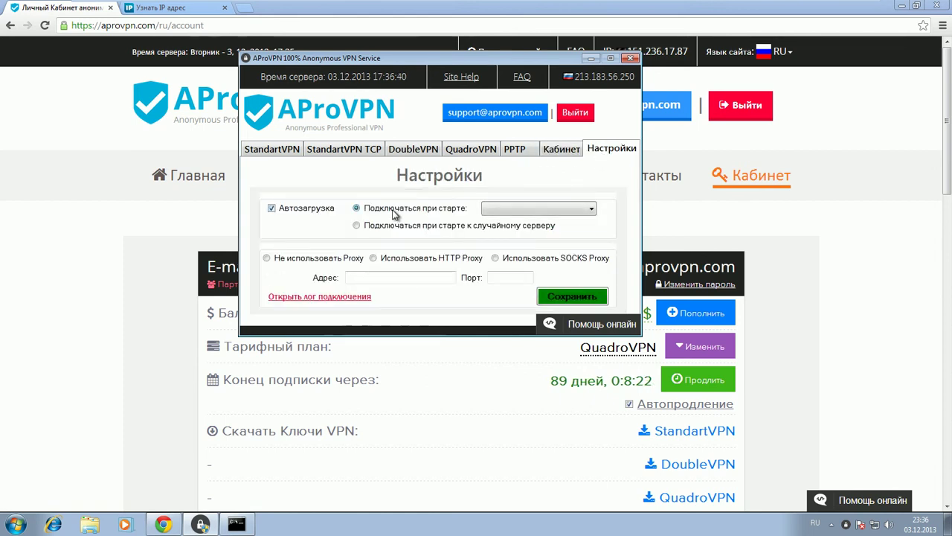
click(513, 209)
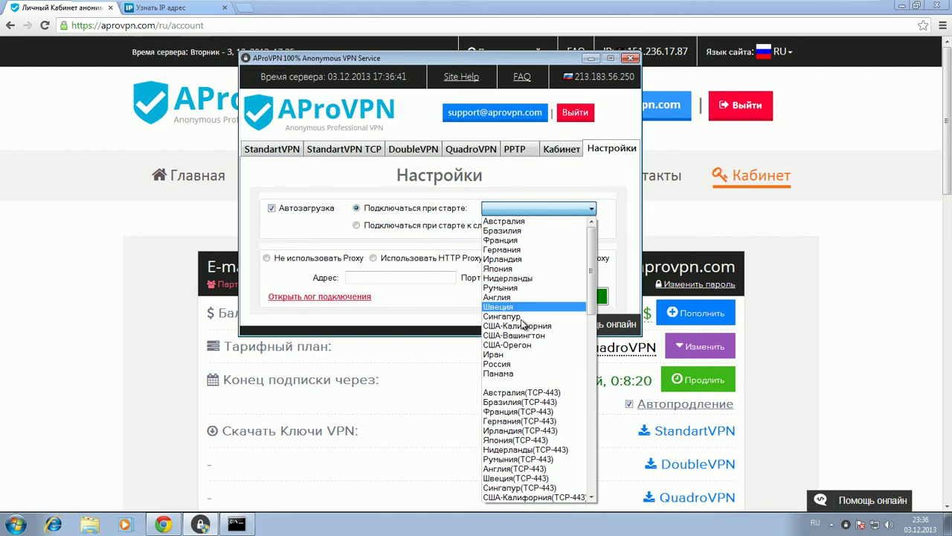
scroll(523, 331, down, 4)
scroll(523, 332, down, 1)
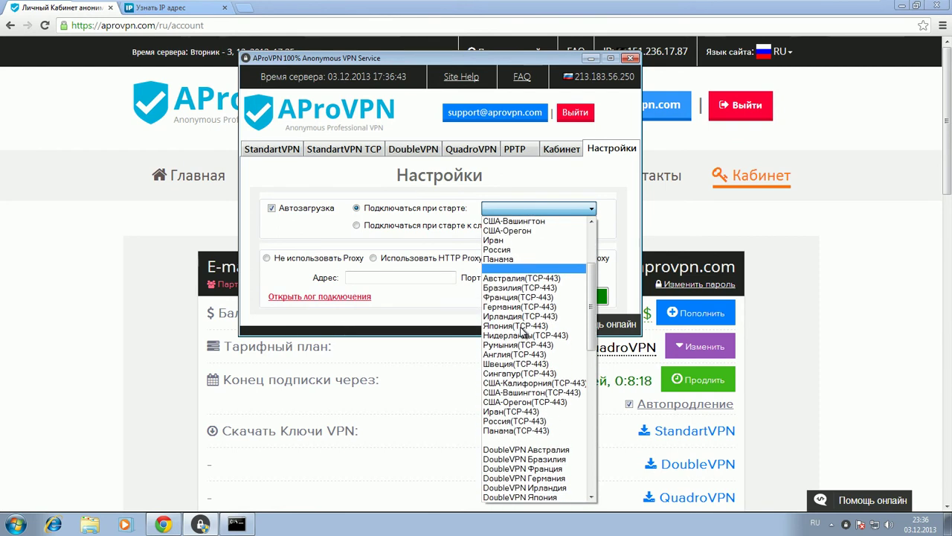
scroll(524, 338, down, 5)
scroll(524, 338, down, 11)
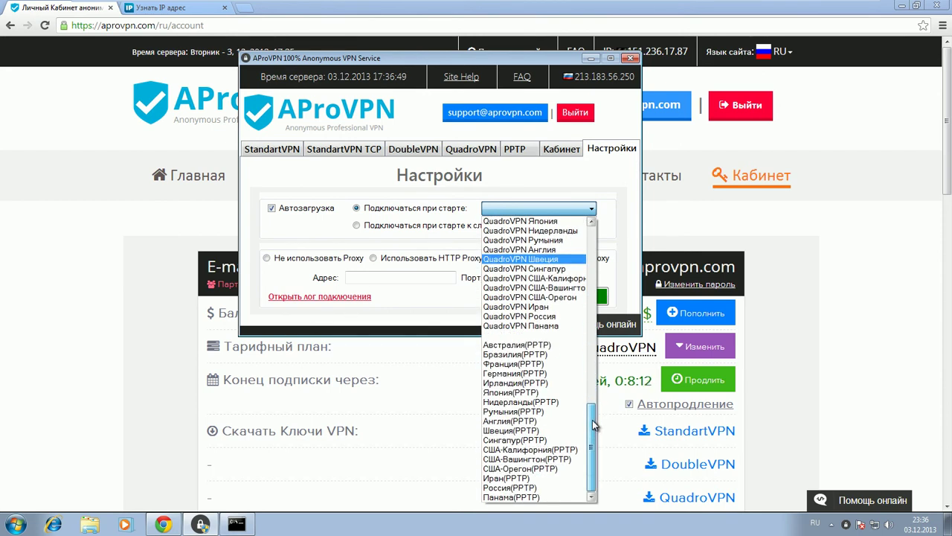
drag(595, 424, 598, 341)
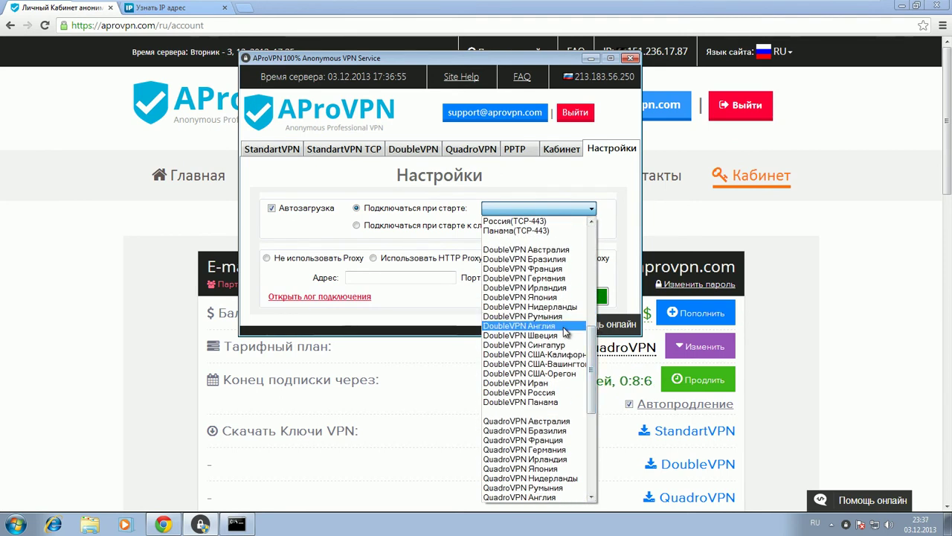
click(551, 326)
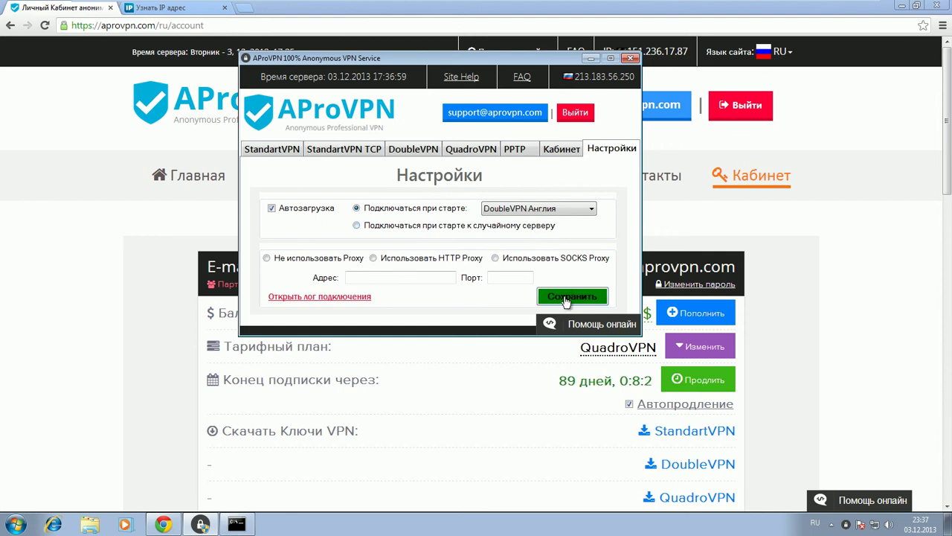
- Look over the connection log, then save the startup settings
click(335, 295)
scroll(441, 225, down, 1)
scroll(433, 226, up, 1)
click(774, 86)
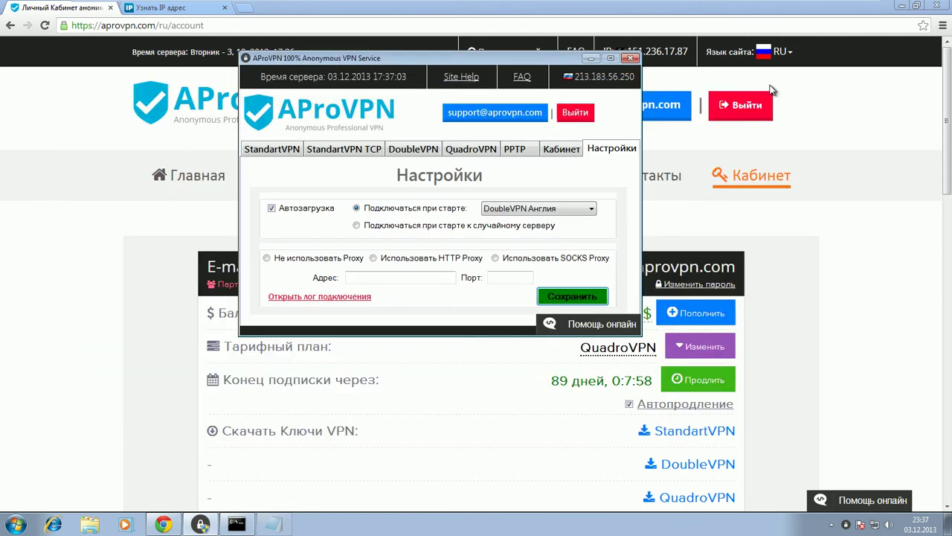
click(564, 297)
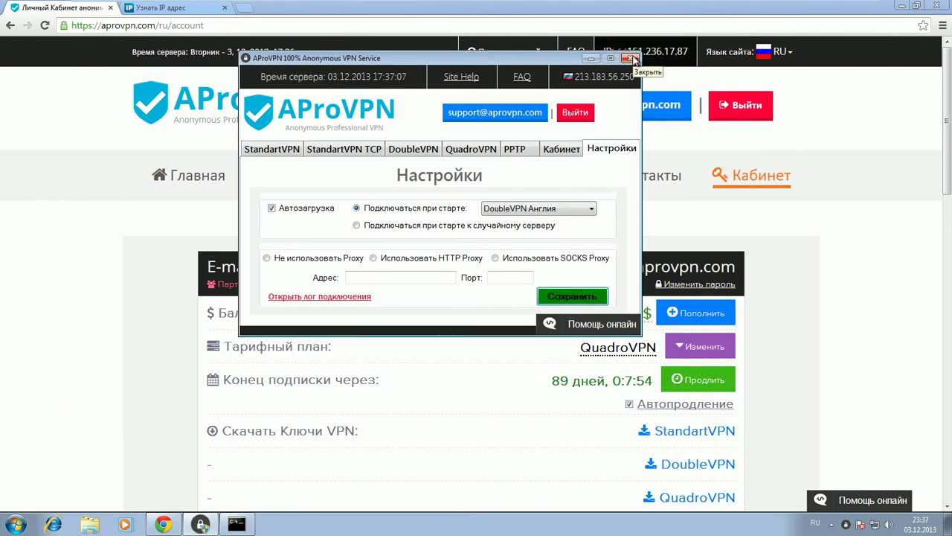
- On the DoubleVPN routes page, set Англия to exit through Швеция and save the routes
click(680, 229)
scroll(665, 219, down, 5)
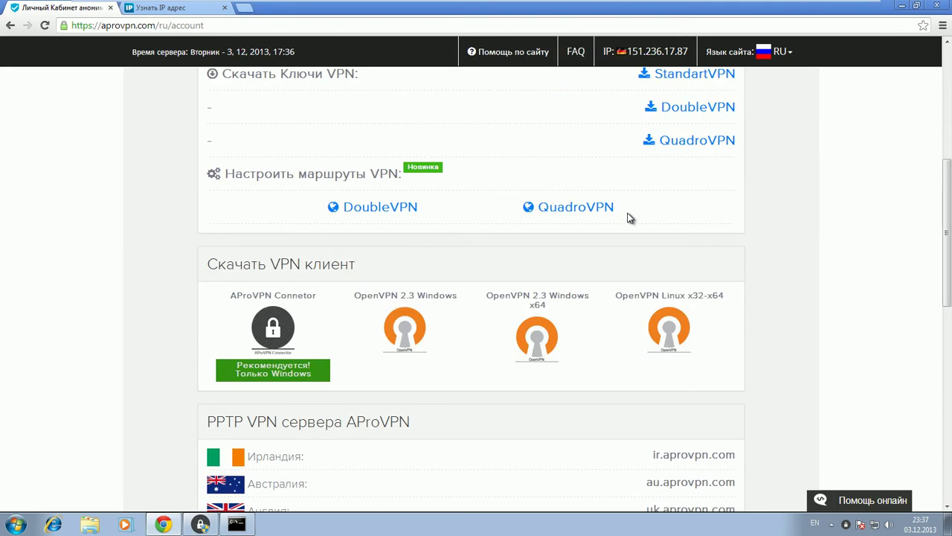
click(412, 207)
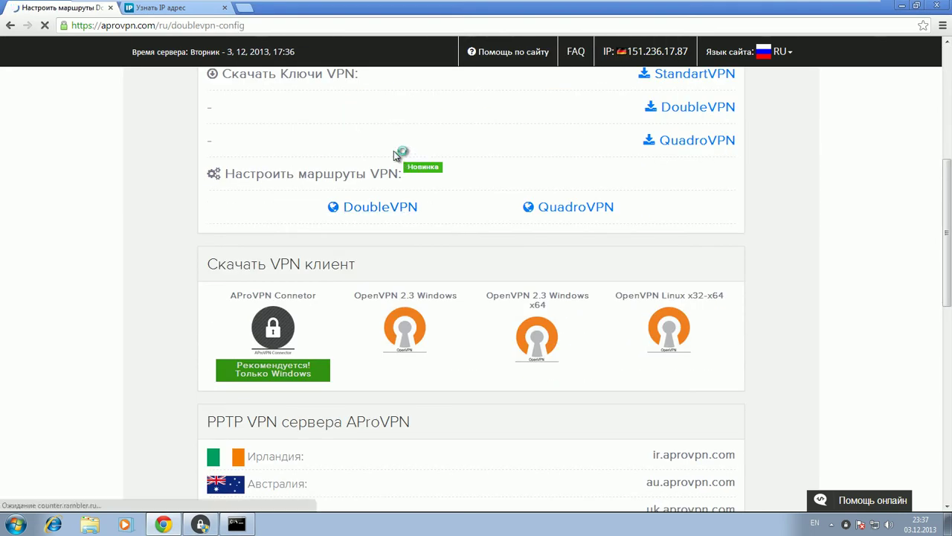
scroll(462, 192, down, 2)
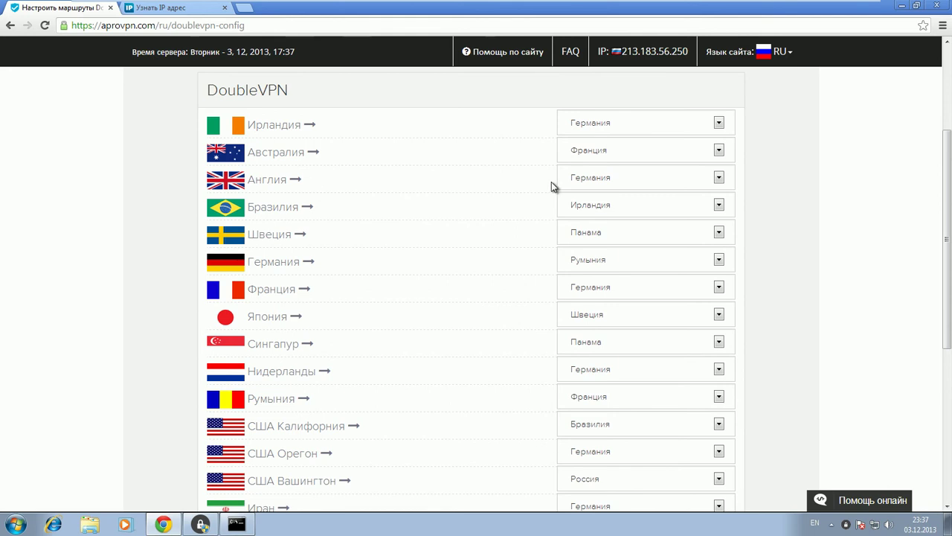
click(590, 178)
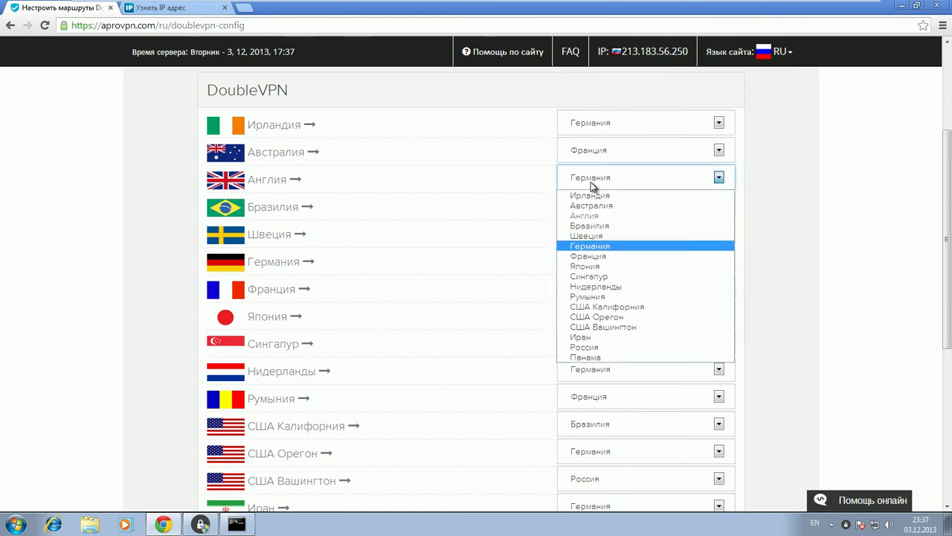
click(596, 236)
scroll(309, 188, down, 4)
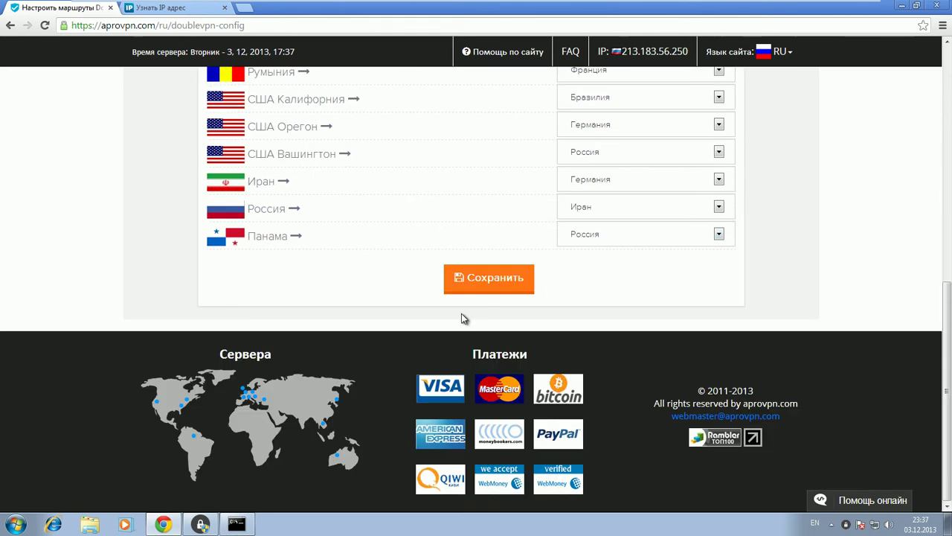
click(485, 278)
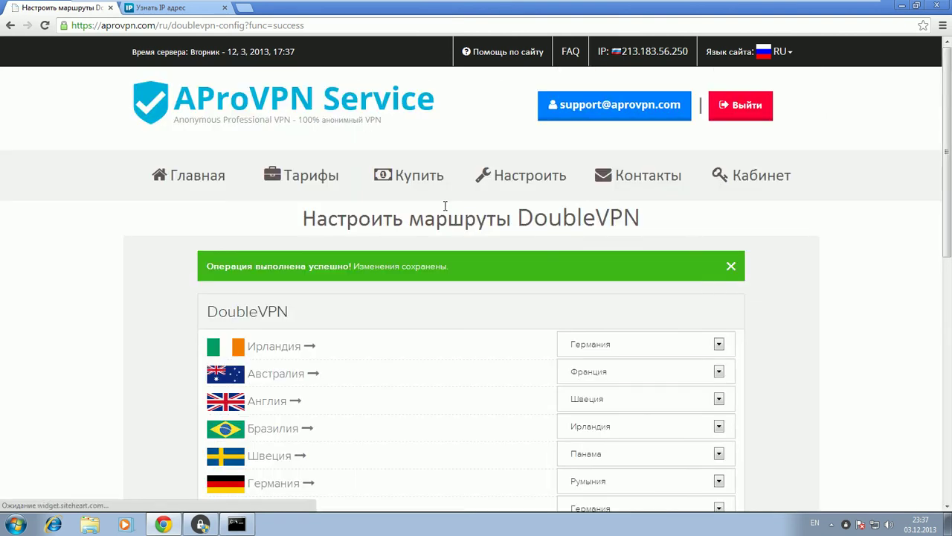
click(731, 266)
- Send the connector window to the tray and close the browser
scroll(427, 230, down, 2)
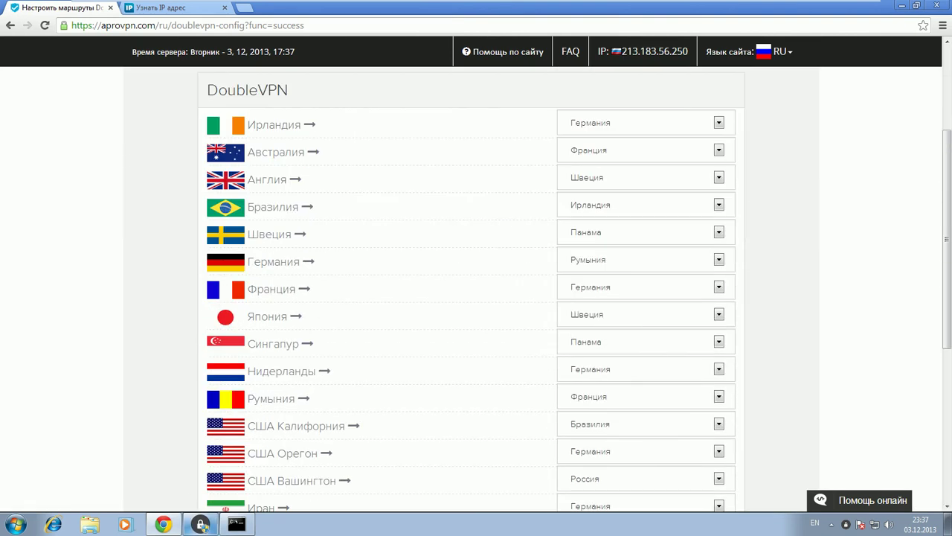
click(200, 524)
click(630, 58)
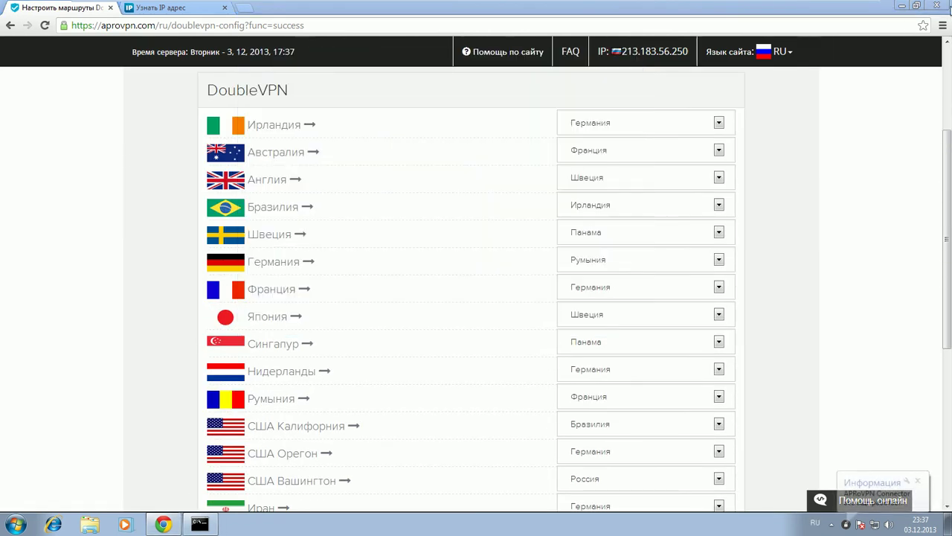
click(936, 5)
- Minimize the command prompt and restart the computer from the Start menu (Перезагрузка)
click(410, 71)
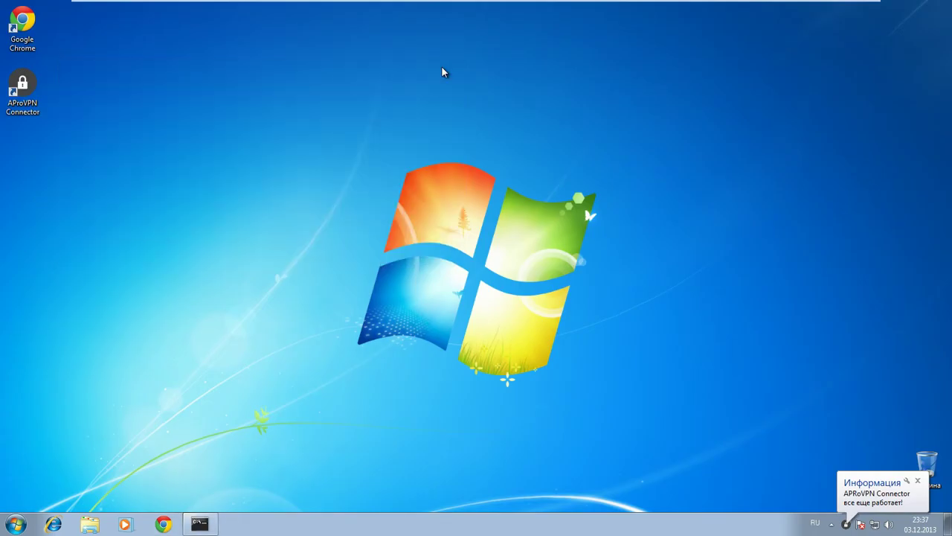
click(17, 523)
click(273, 494)
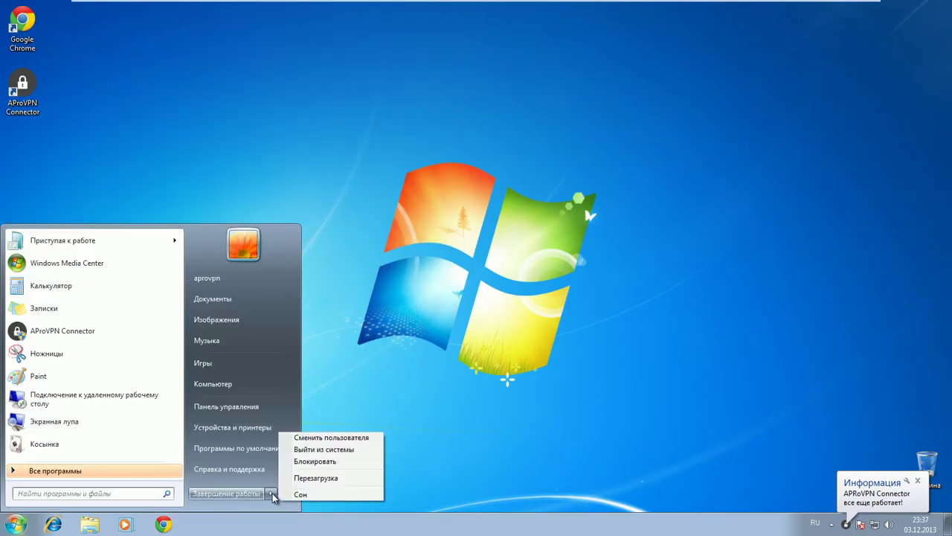
click(313, 418)
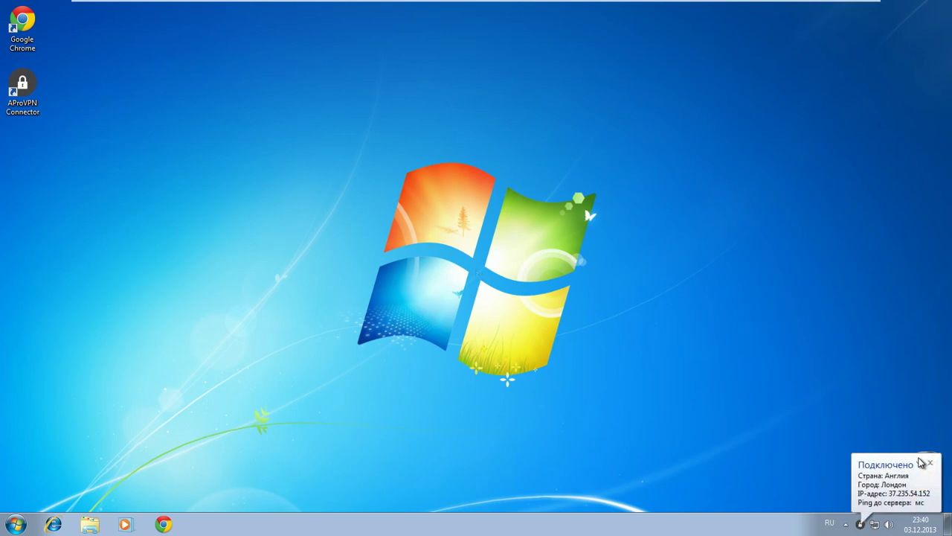
- Dismiss the VPN notification, launch Chrome and load 2ip.ru
click(931, 463)
click(164, 524)
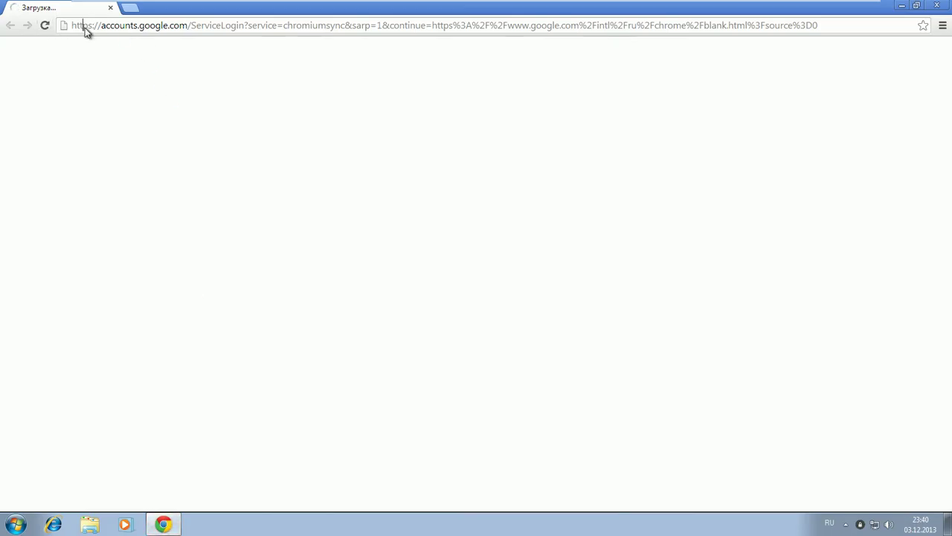
click(85, 28)
text(2)
click(128, 64)
- Open aprovpn.com in a new tab, switching the keyboard layout to English
click(133, 9)
text(ф)
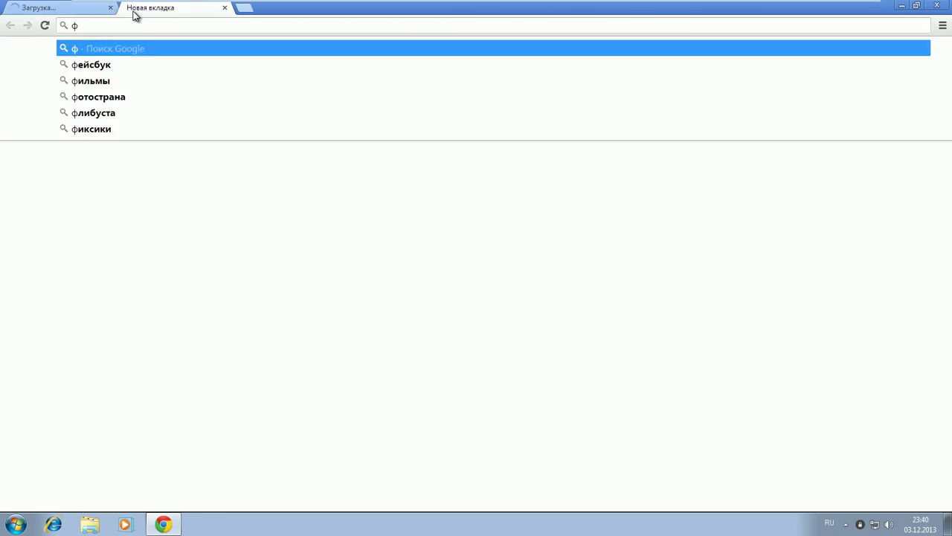
key(alt+shift)
key(BackSpace)
text(a)
key(Return)
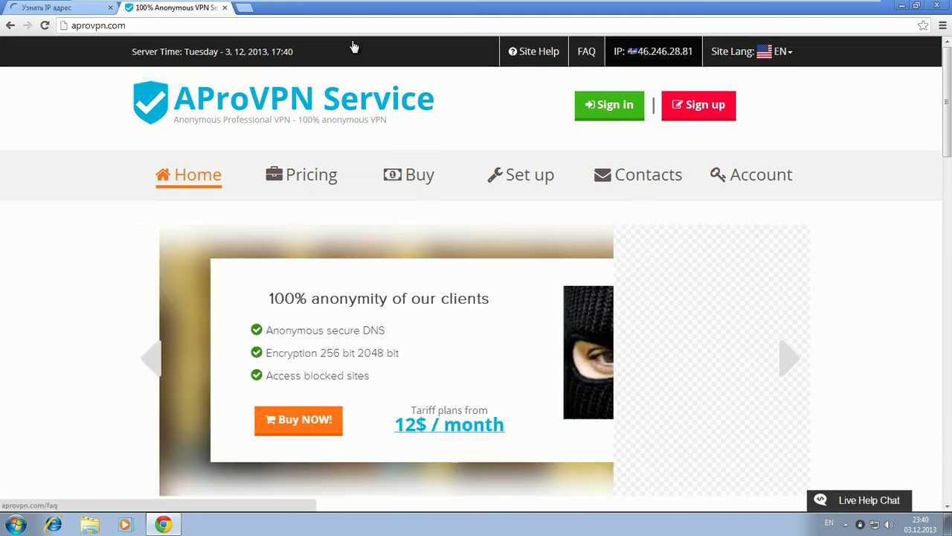
- Confirm 2ip.ru reports 46.246.28.81 from Sweden and bring up the AProVPN Connector
click(46, 9)
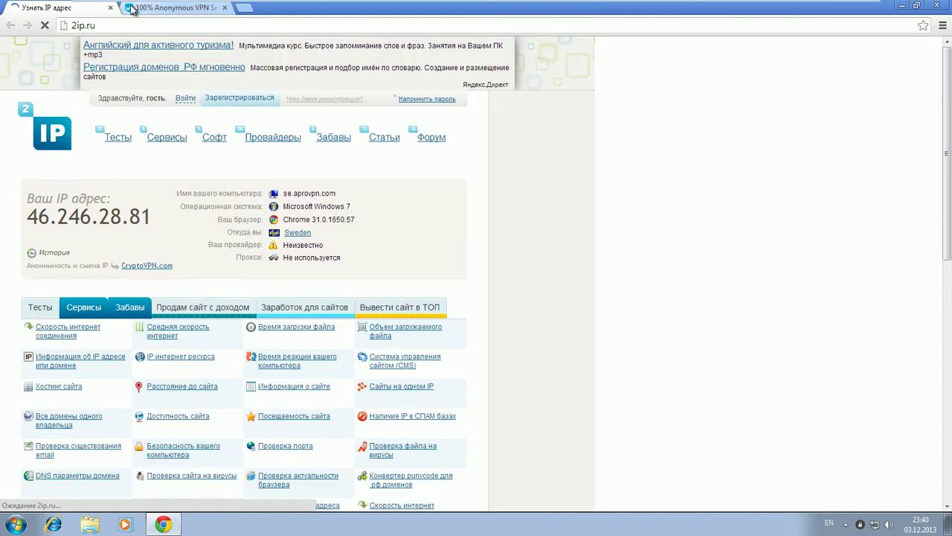
drag(229, 231, 345, 232)
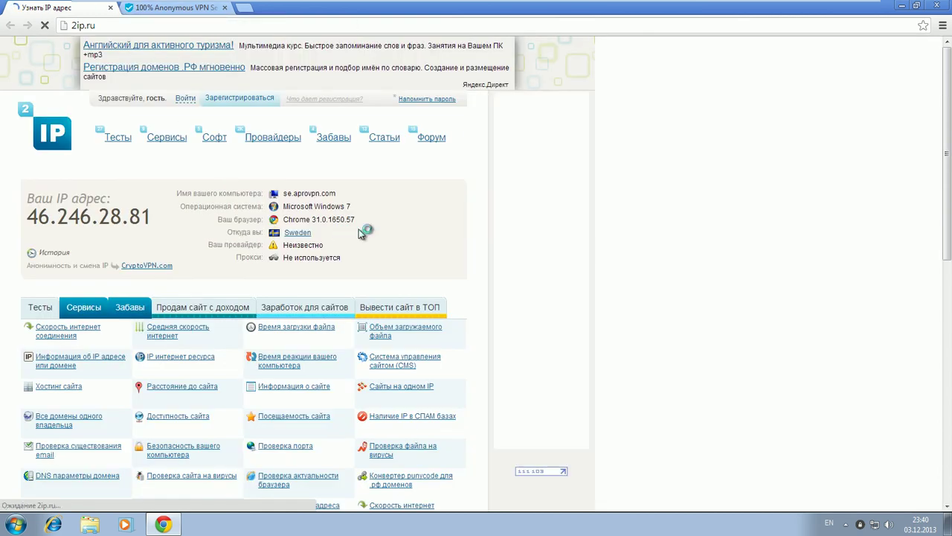
click(861, 525)
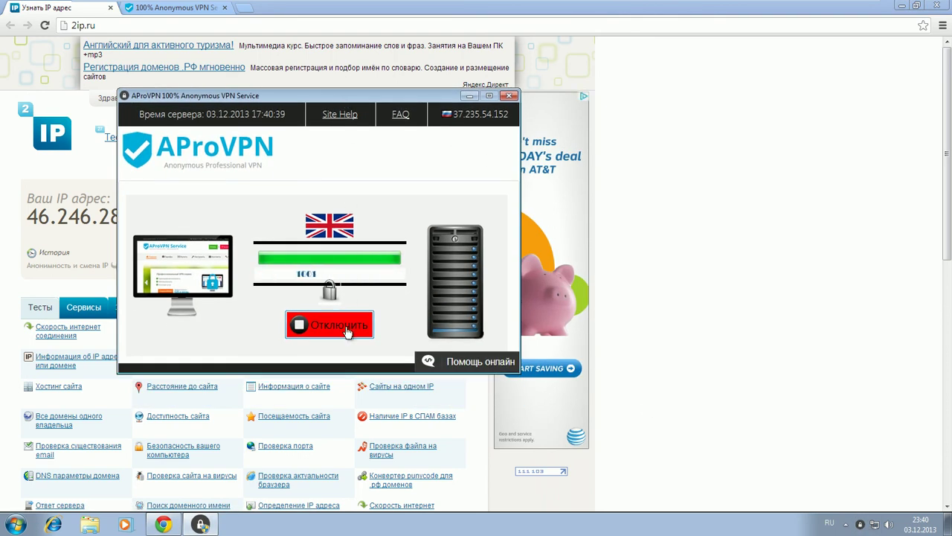
- Disconnect the VPN, review Настройки, and open Помощь онлайн to the siteheart.com consultation page
click(348, 325)
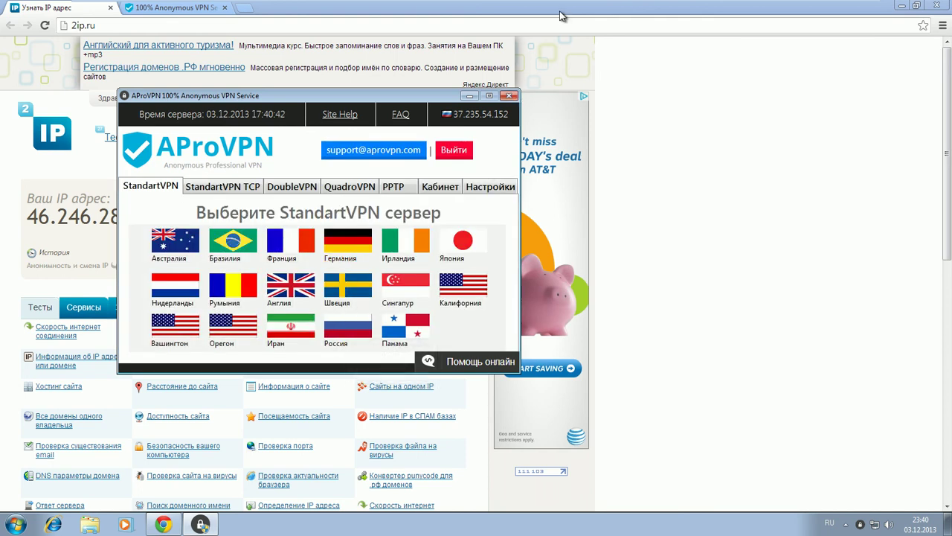
click(488, 186)
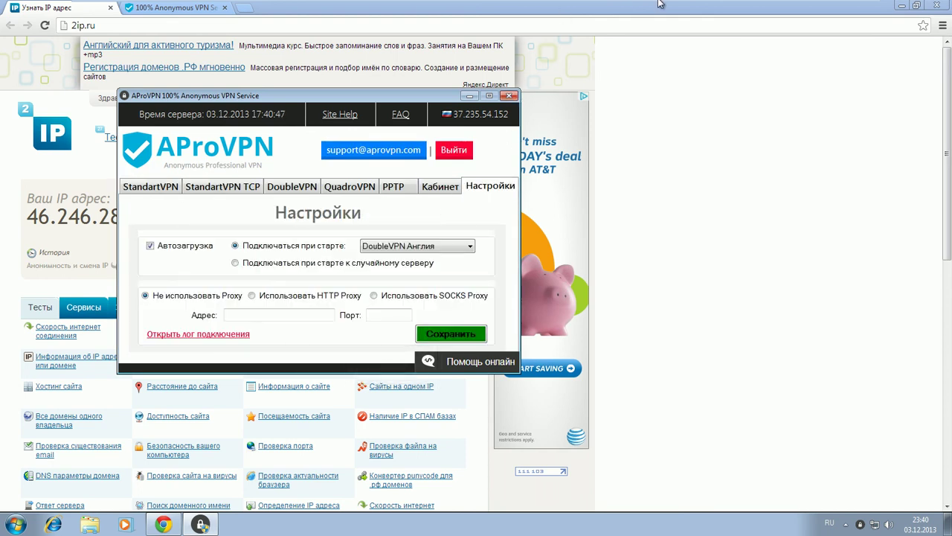
click(482, 361)
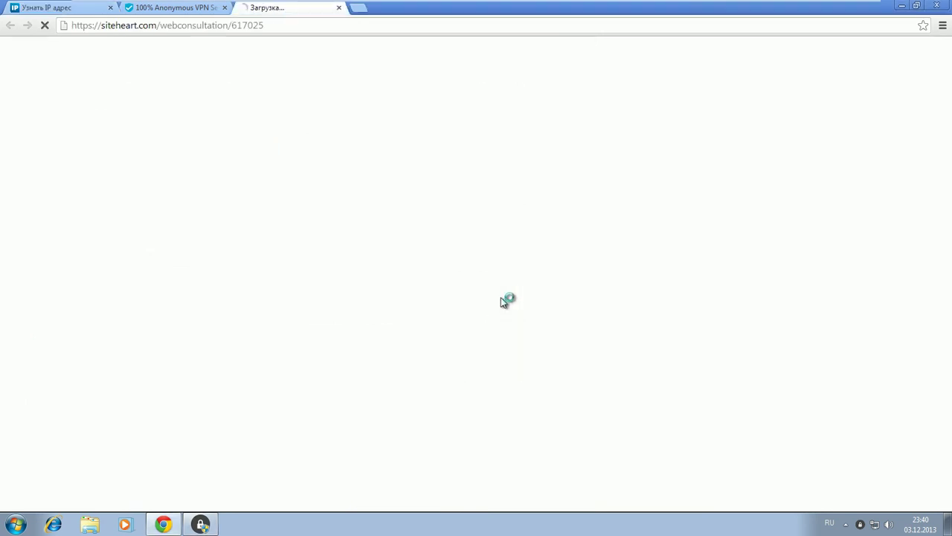